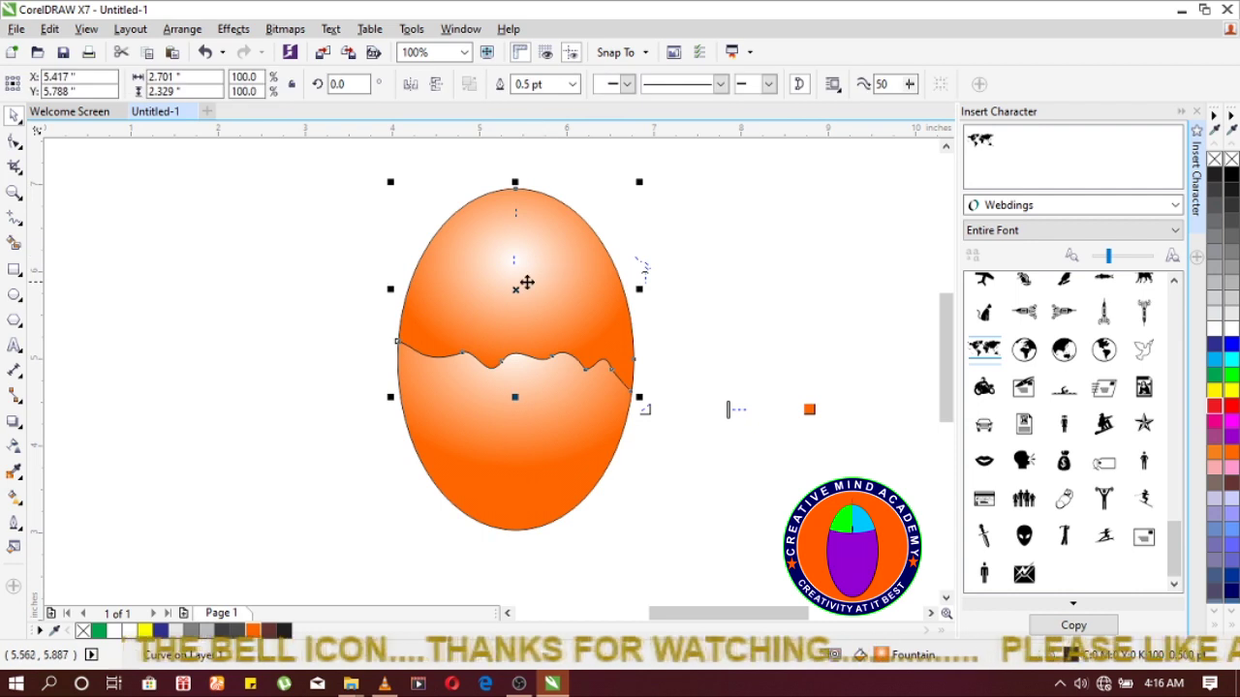
Rotate the upper shell half to about 309 degrees around the right end of the crack so the egg opens
left_click(517, 283)
left_click_drag(516, 291, 535, 287)
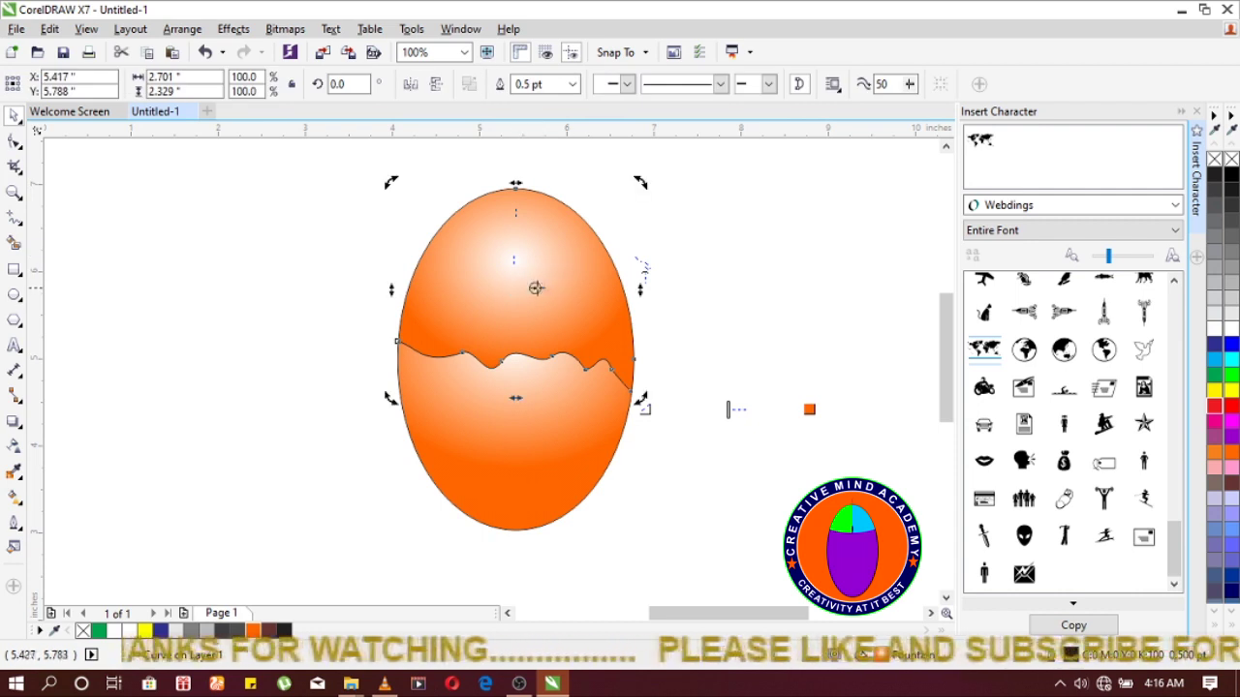
left_click_drag(625, 365, 631, 391)
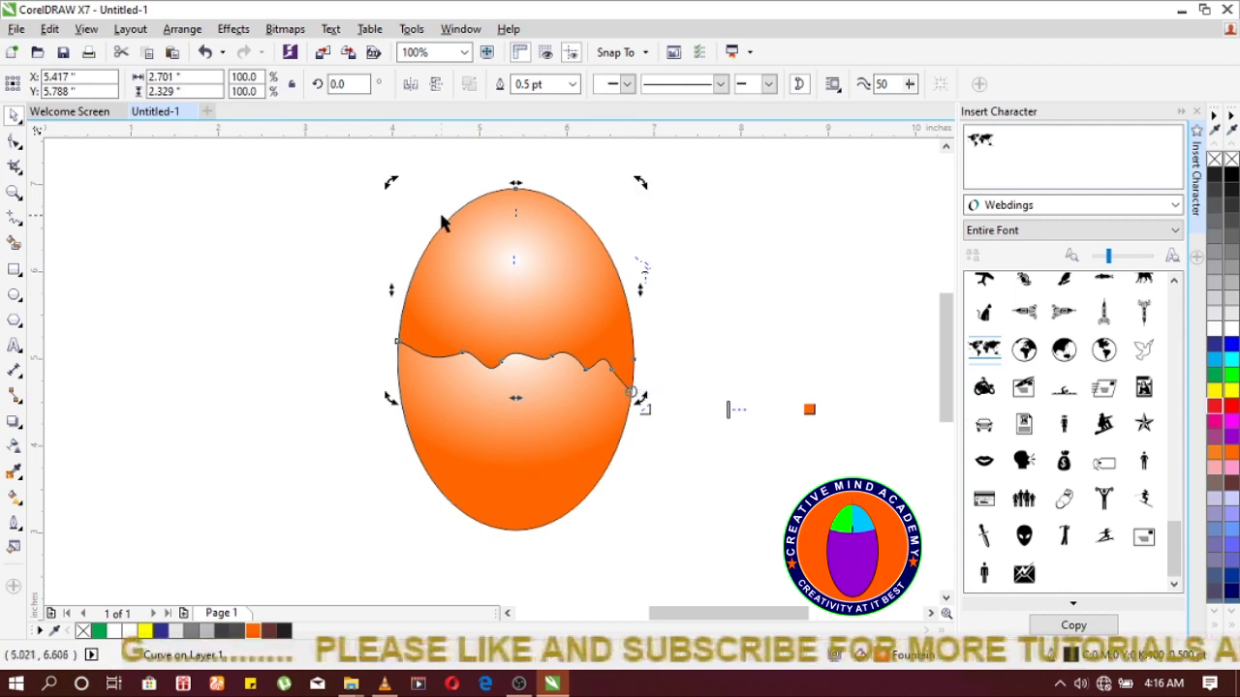
scroll(490, 368, "down", 2)
scroll(496, 276, "up", 2)
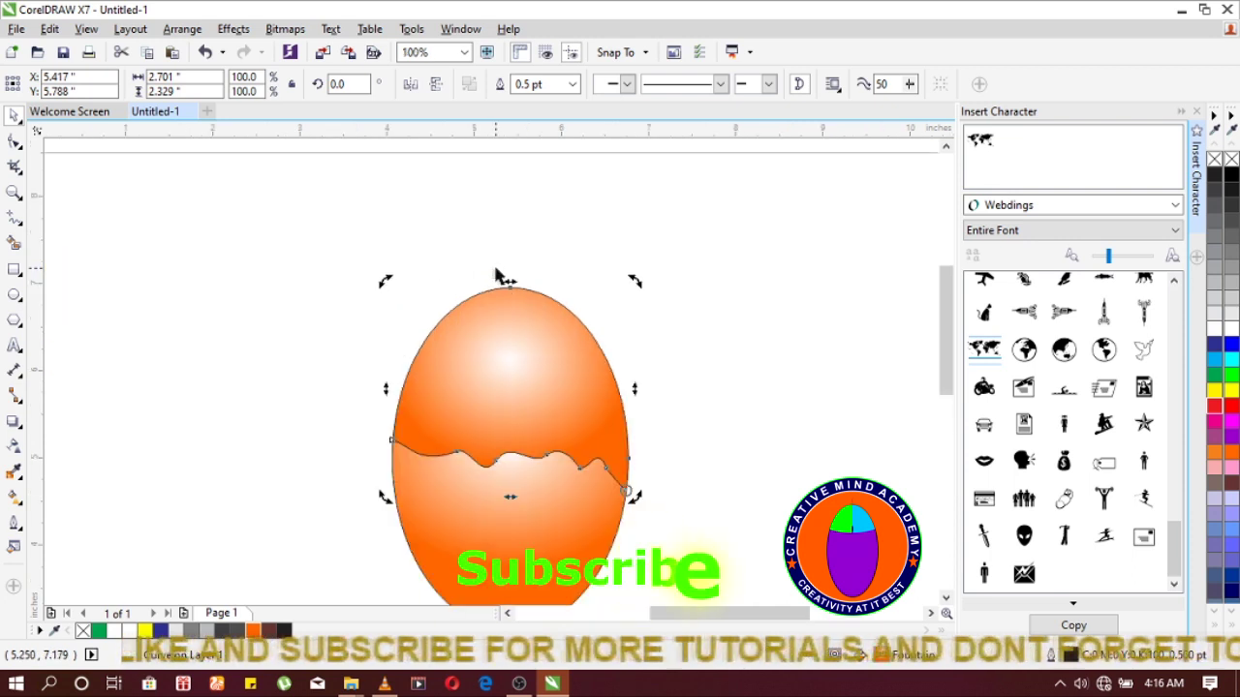
left_click_drag(385, 281, 645, 241)
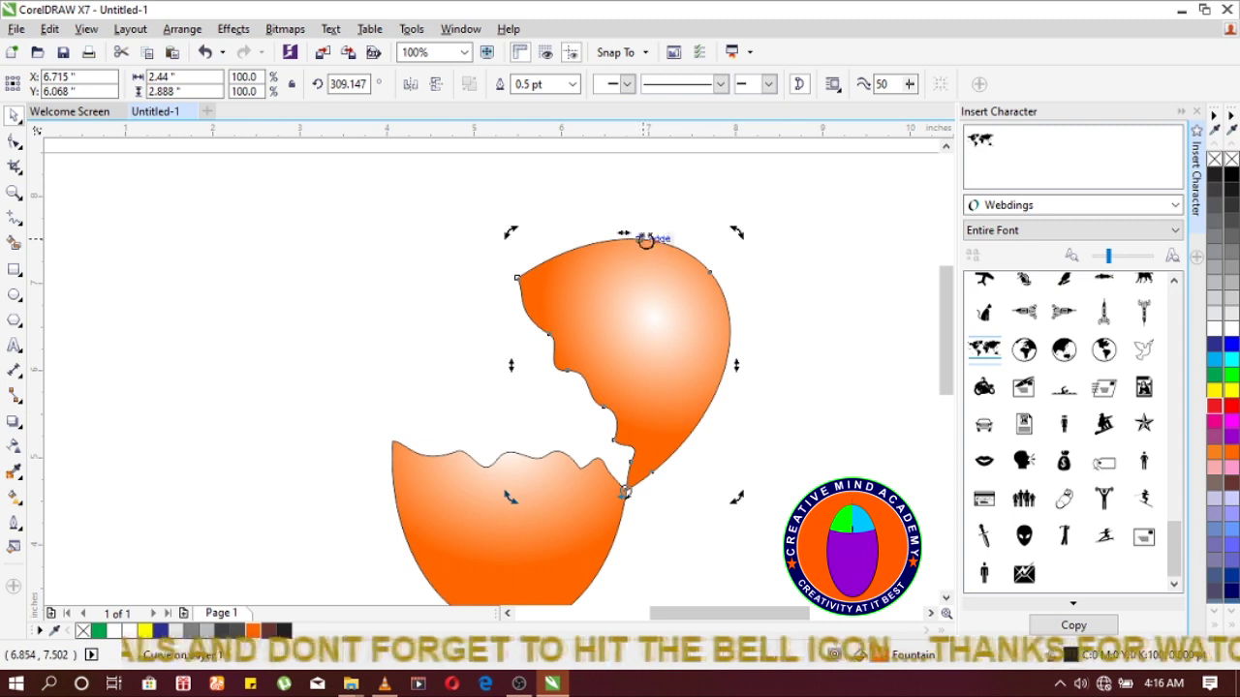
Remove the outline from both halves of the cracked egg
scroll(577, 277, "down", 2)
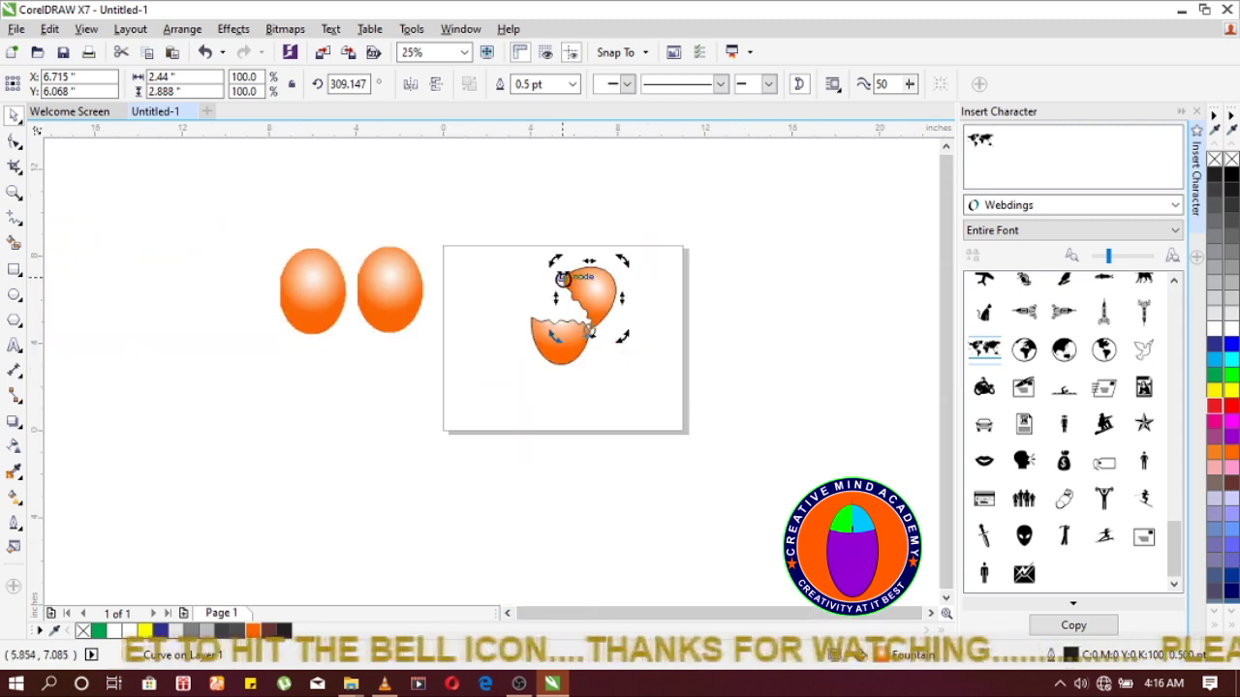
scroll(581, 289, "up", 1)
left_click_drag(362, 179, 743, 521)
right_click(1214, 158)
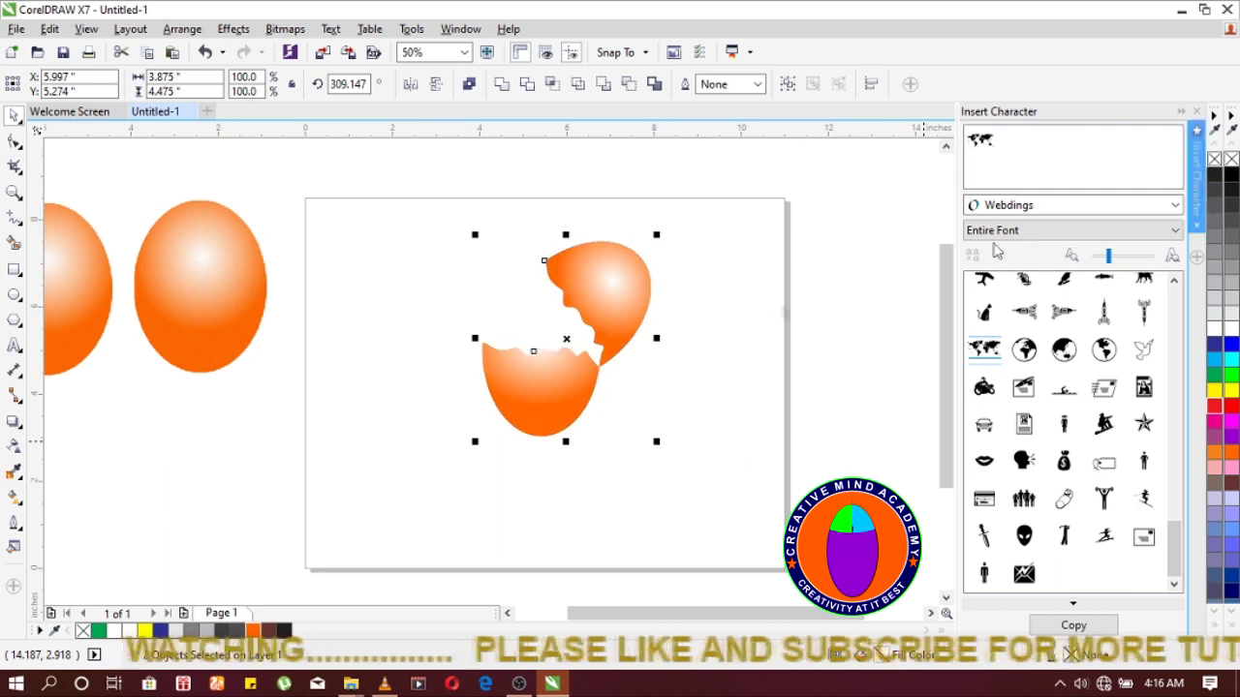
left_click(675, 223)
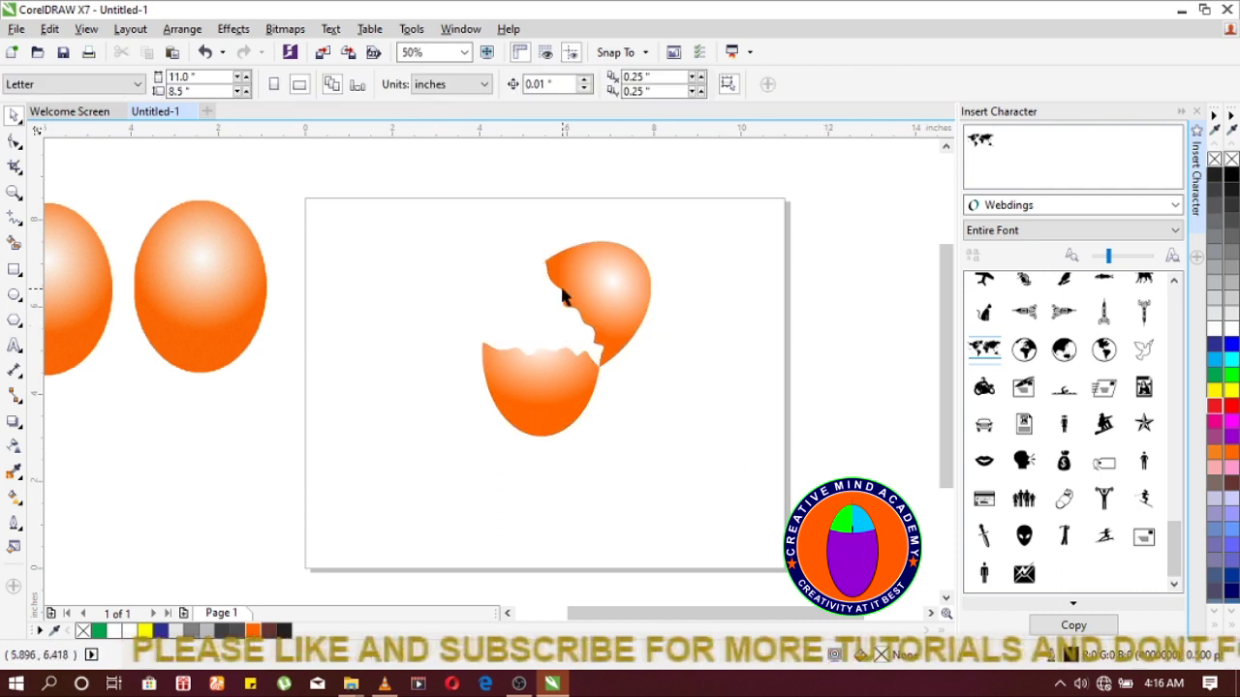
Move both shell halves together toward the middle of the page and enlarge them proportionally
scroll(563, 297, "up", 2)
scroll(490, 310, "down", 2)
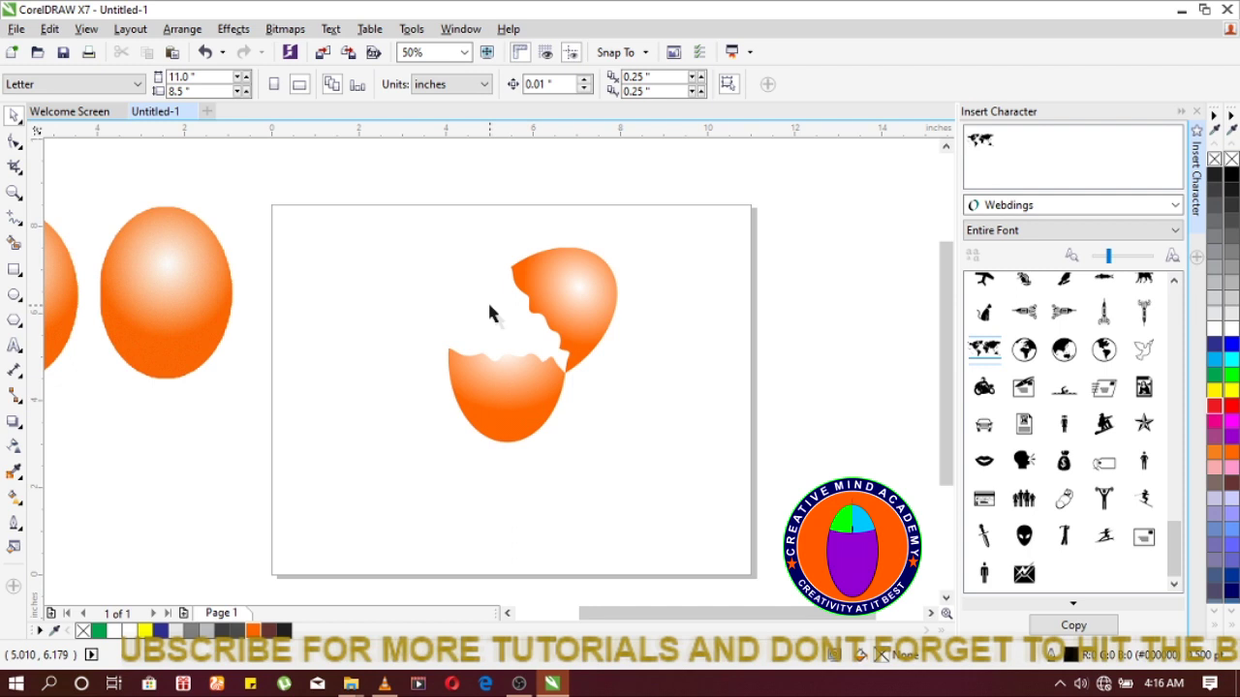
left_click_drag(348, 182, 625, 426)
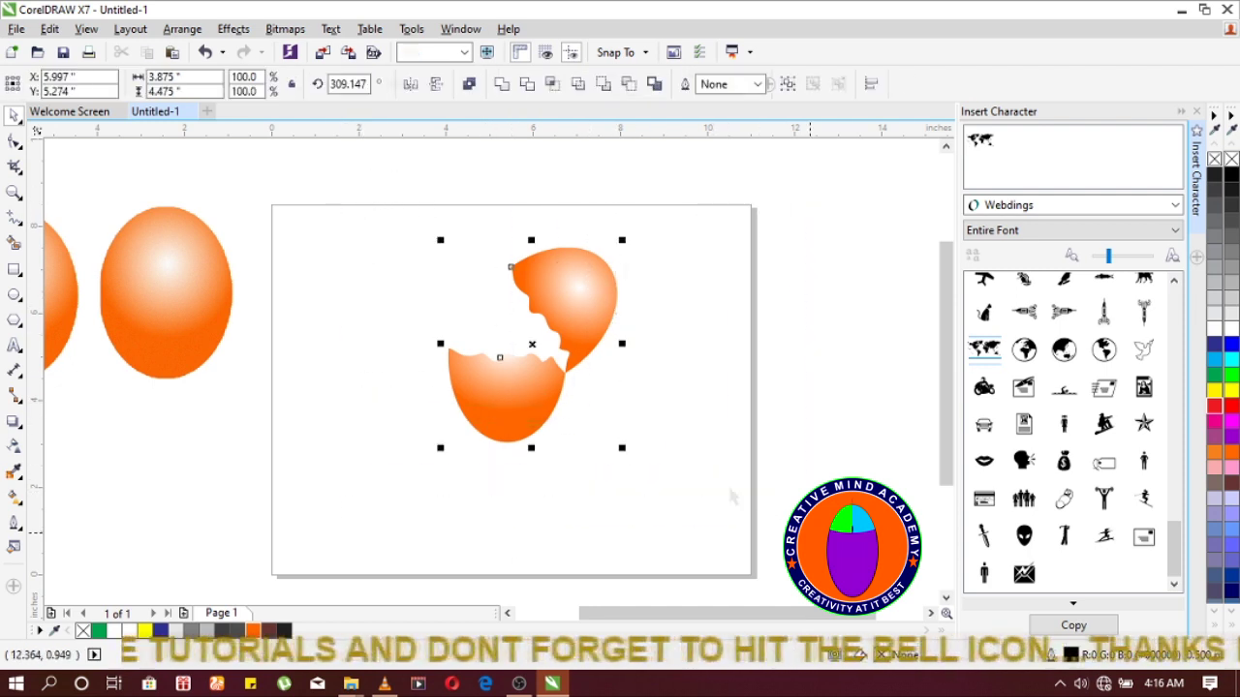
left_click_drag(519, 356, 478, 378)
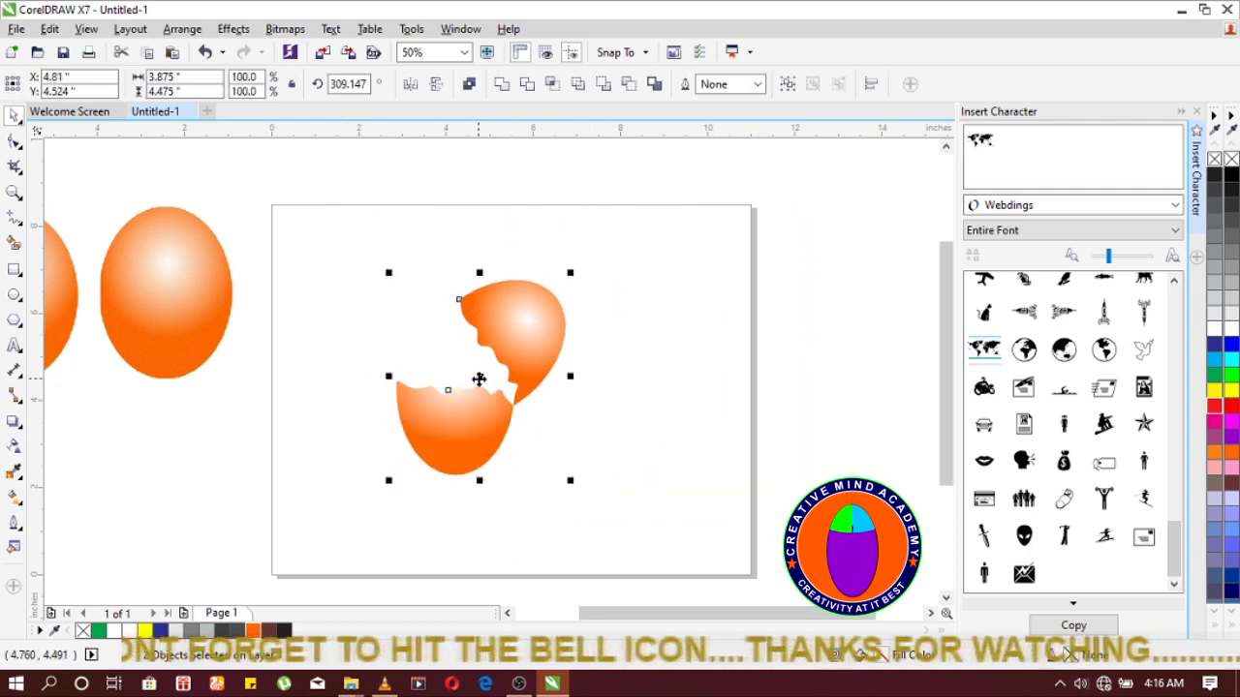
left_click_drag(570, 480, 620, 514)
left_click_drag(480, 376, 515, 381)
left_click(867, 363)
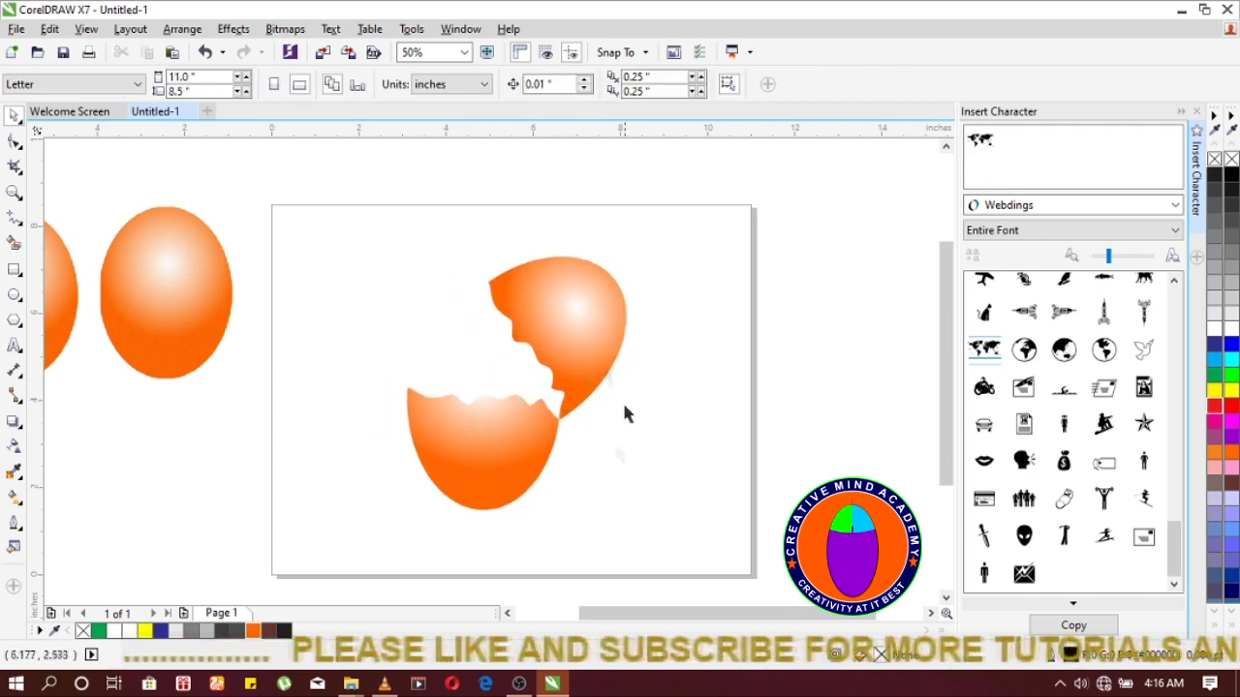
Draw a closed jagged freehand shape about 1.4 by 2.17 inches, running down from the lower shell's broken edge
scroll(538, 401, "up", 1)
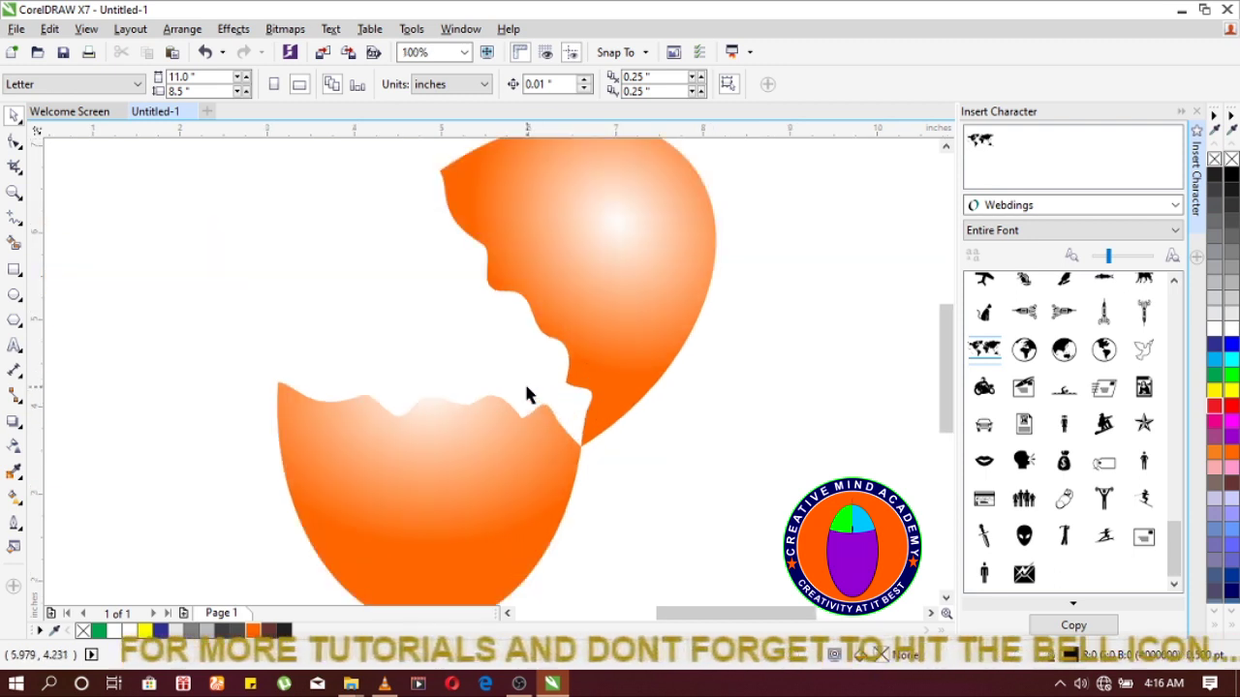
scroll(525, 392, "down", 1)
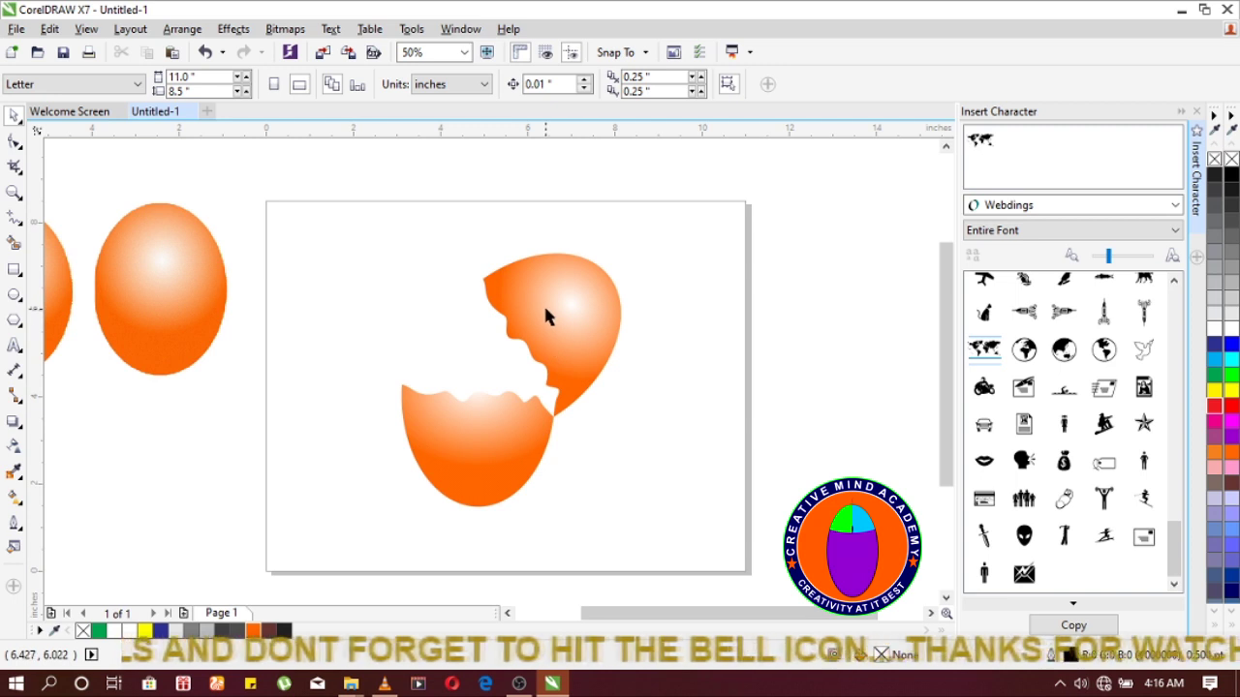
scroll(545, 312, "down", 1)
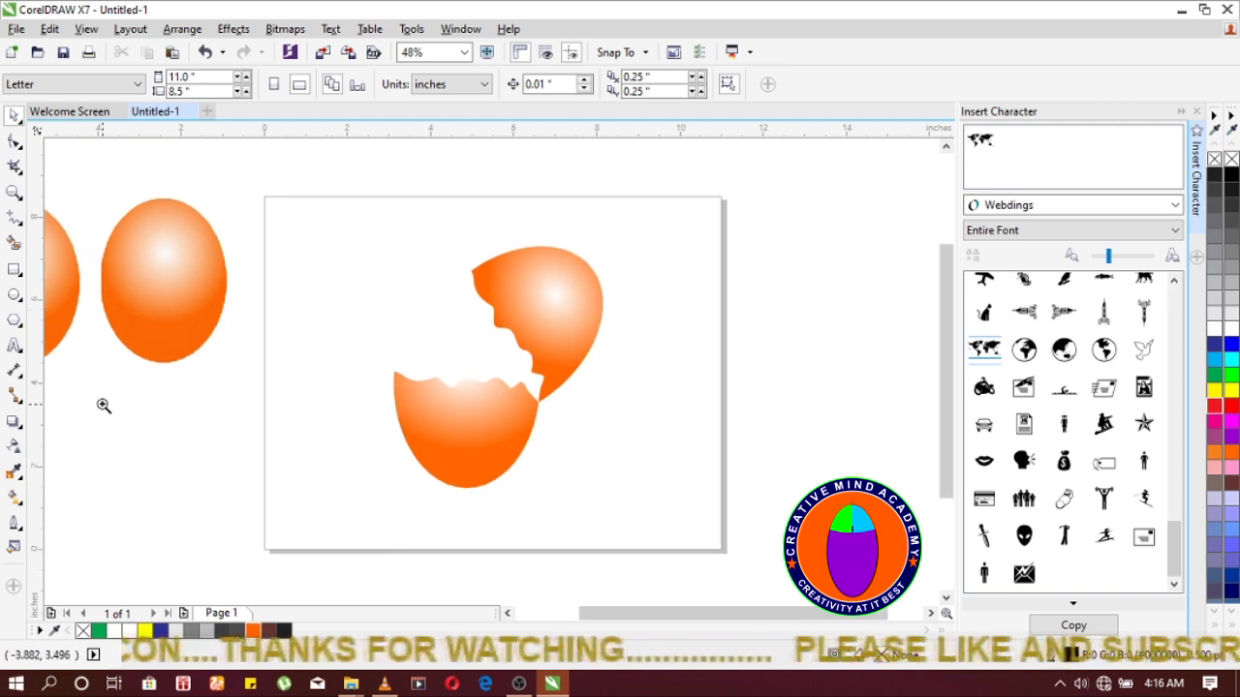
key("z")
mouse_move(285, 222)
left_mouse_down()
mouse_move(429, 363)
mouse_move(669, 510)
mouse_move(729, 532)
left_mouse_up()
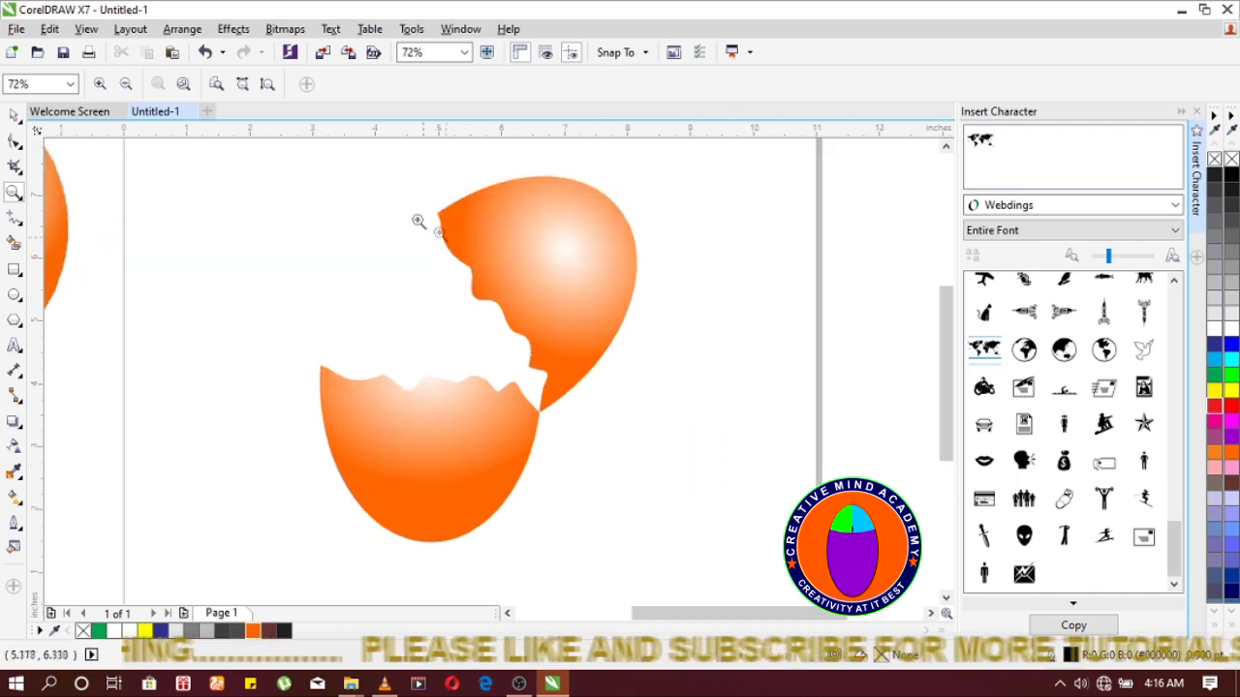
left_click(18, 222)
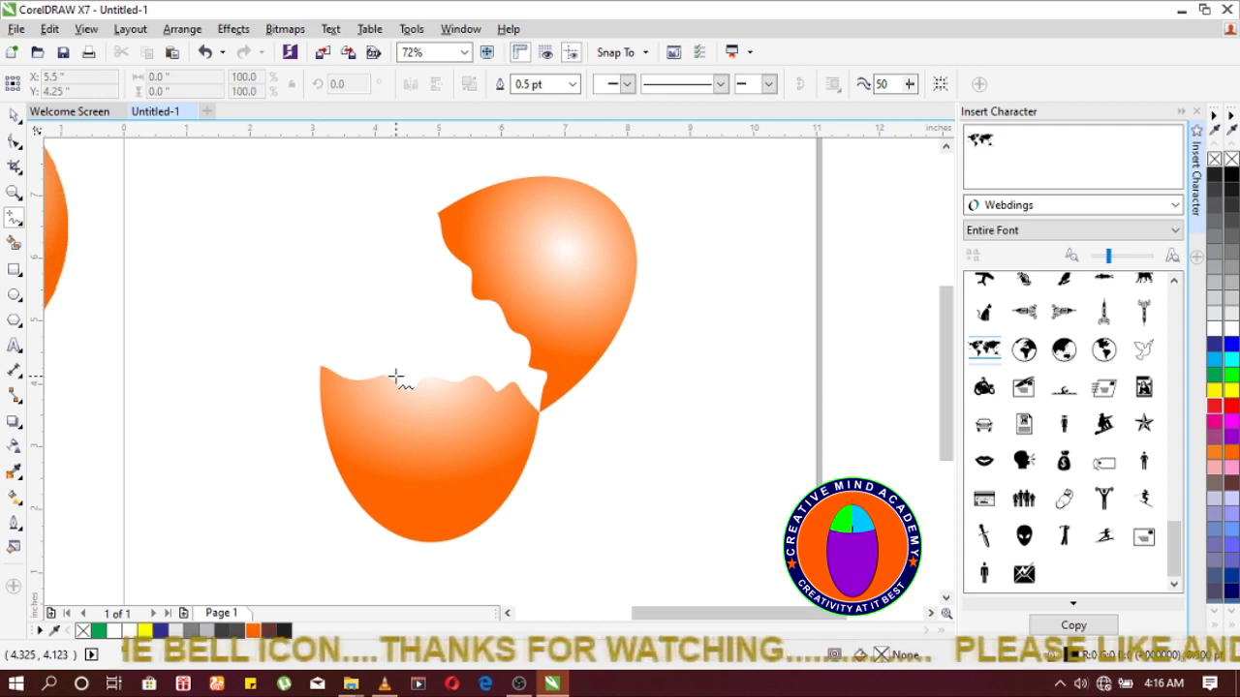
left_click_drag(399, 377, 400, 423)
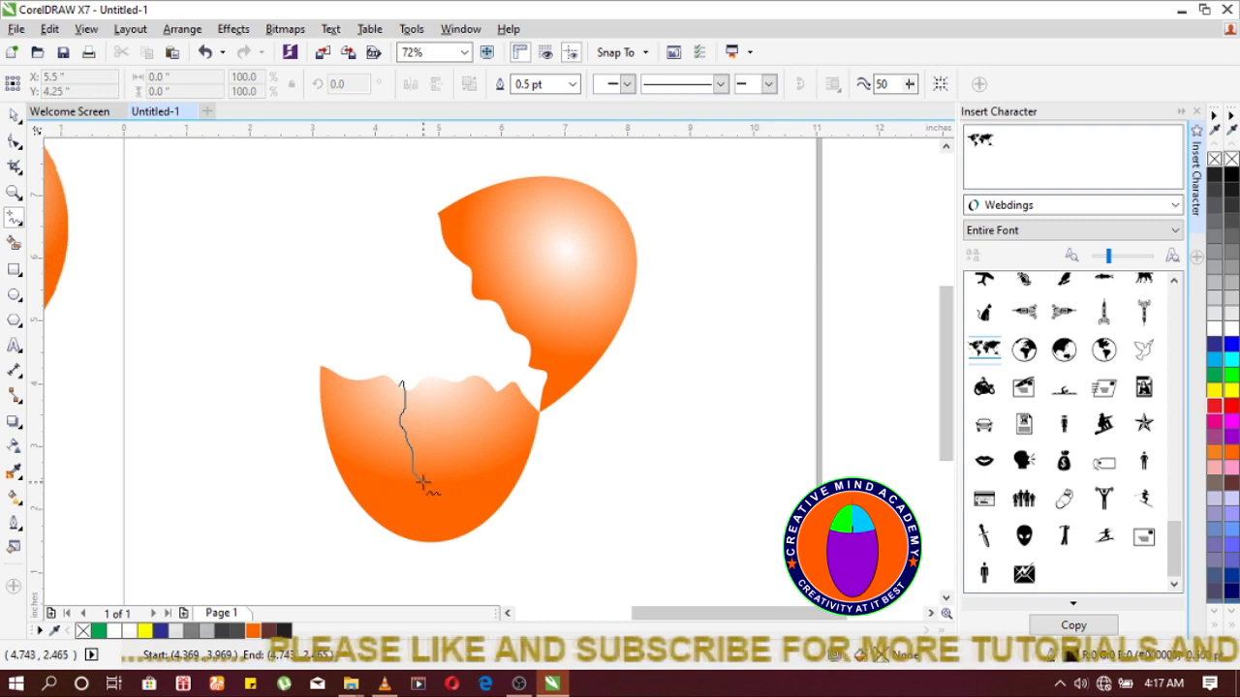
mouse_move(450, 503)
left_mouse_down()
mouse_move(465, 434)
mouse_move(479, 431)
mouse_move(464, 379)
mouse_move(396, 385)
left_mouse_up()
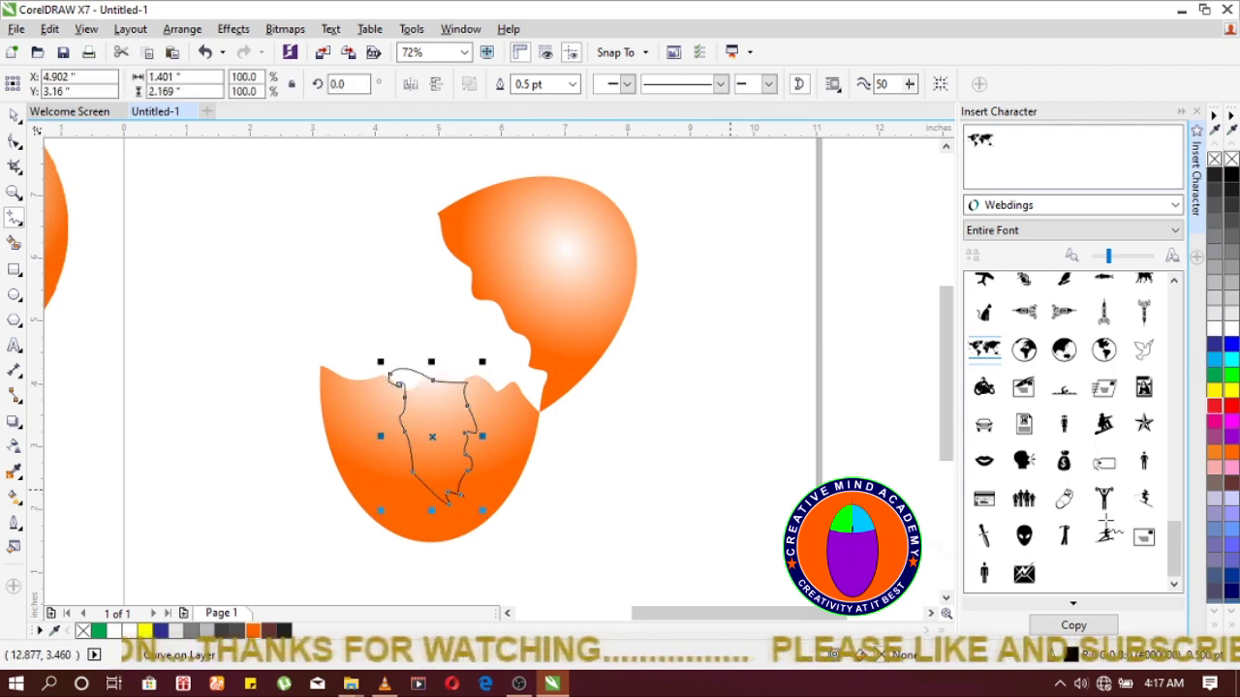
Fill the freehand shape with 10% Black and give it a hairline outline in 10% Black
left_click(1231, 315)
right_click(1231, 161)
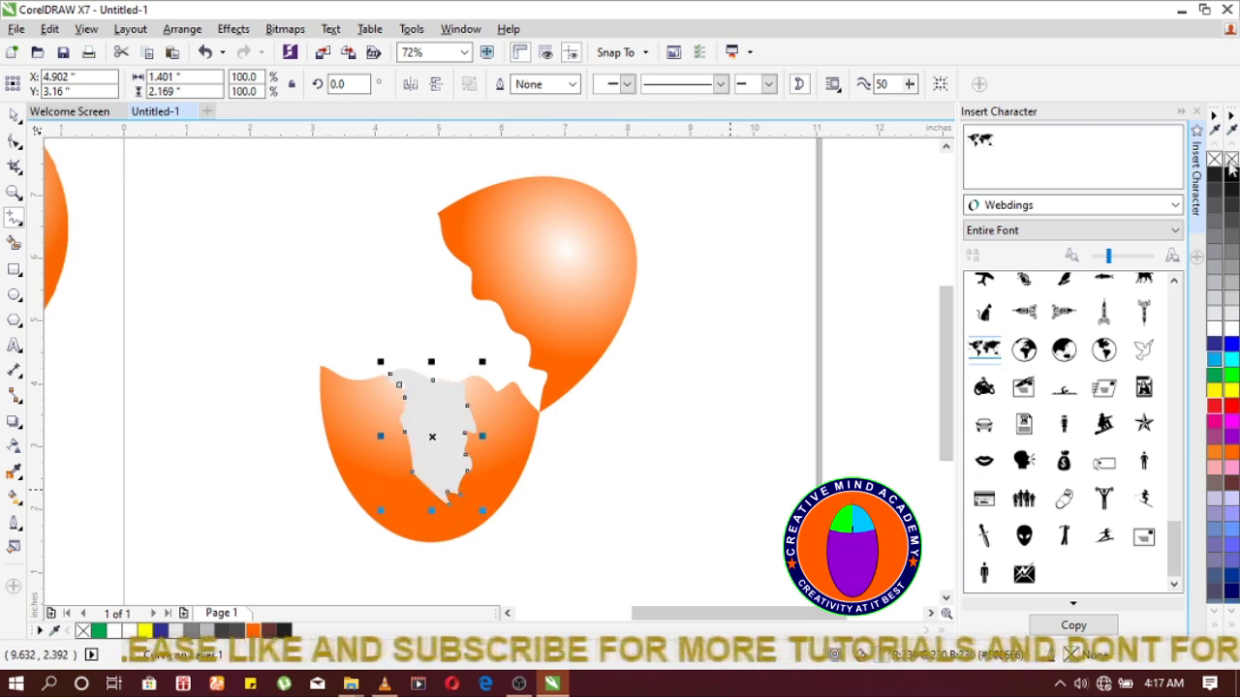
right_click(1218, 319)
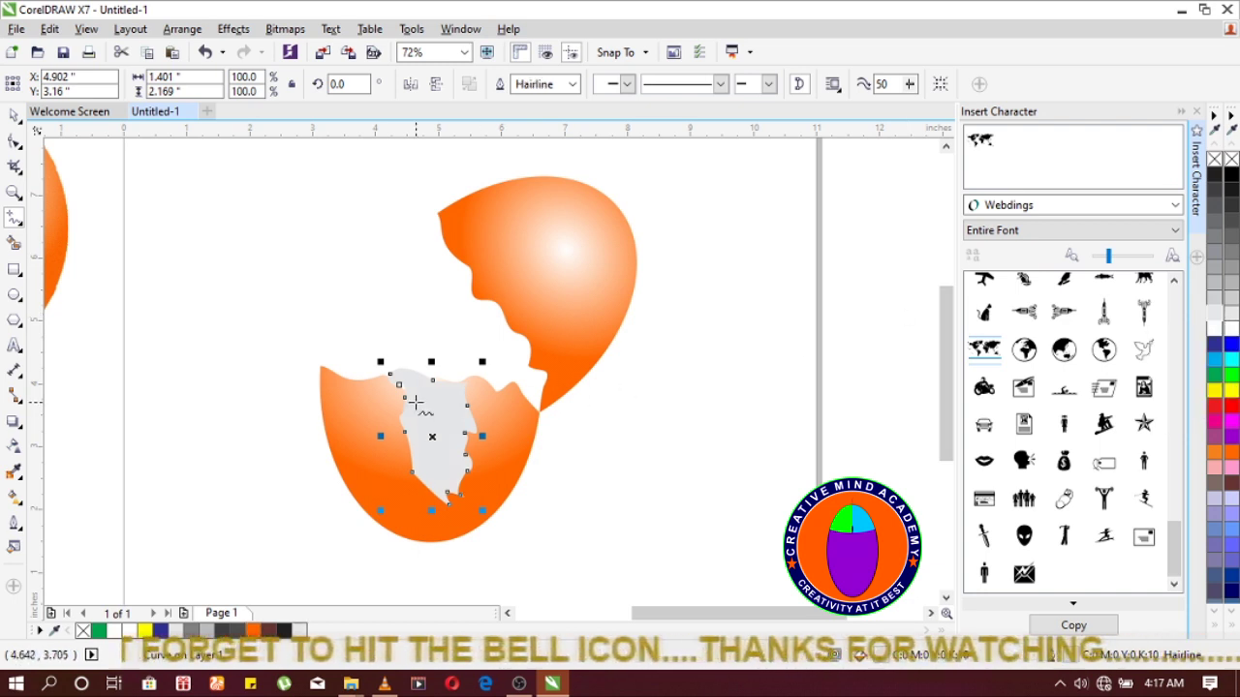
Reposition the grey jagged shape on the lower shell at about X 4.968, Y 3.104 inches, overlapping the broken edge
scroll(413, 399, "up", 2)
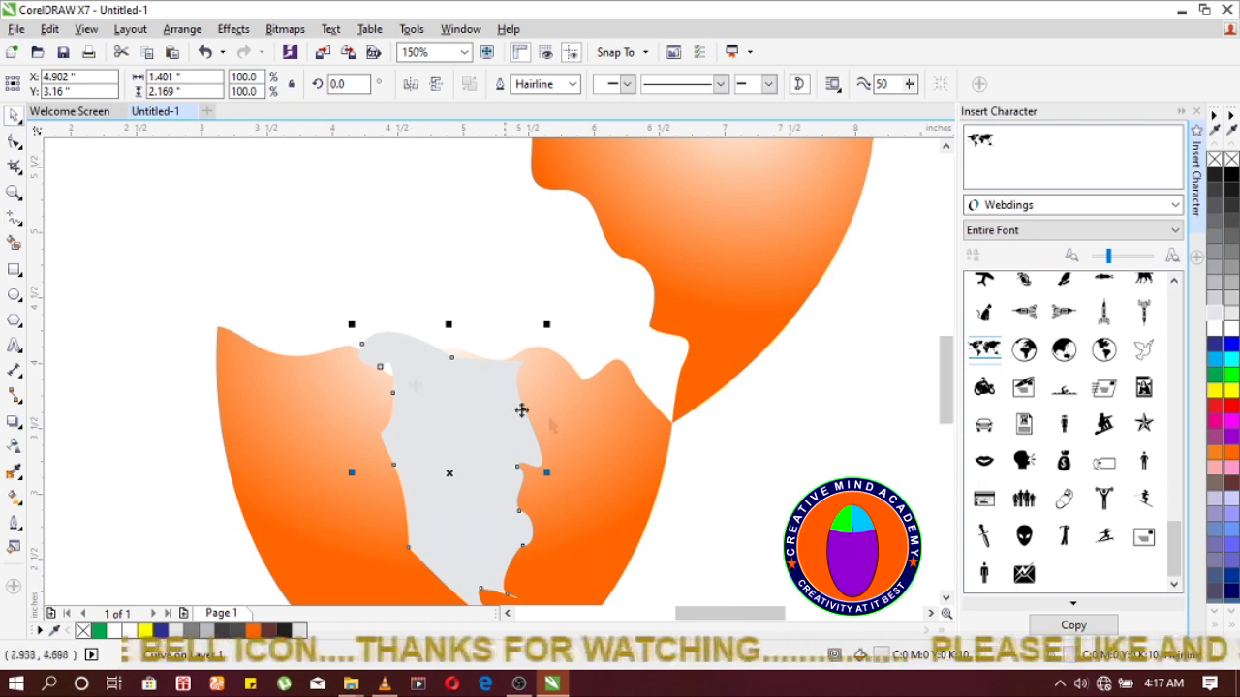
left_click_drag(452, 426, 467, 435)
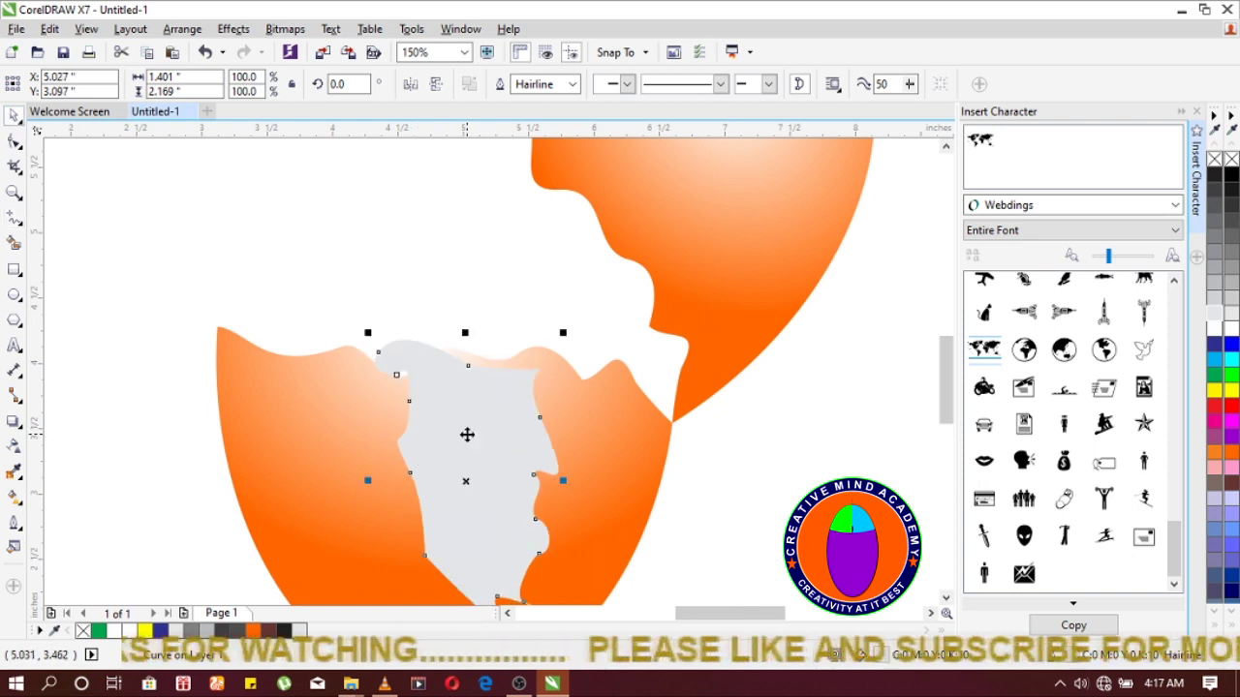
scroll(423, 396, "down", 2)
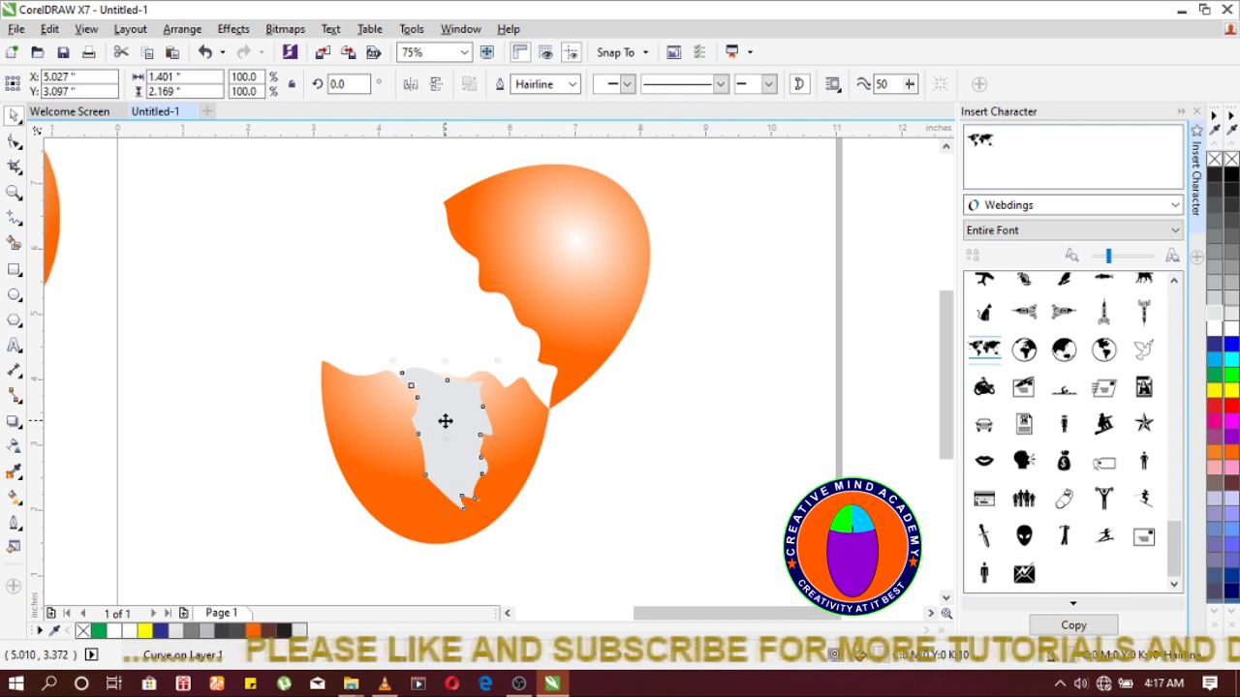
left_click_drag(444, 420, 444, 425)
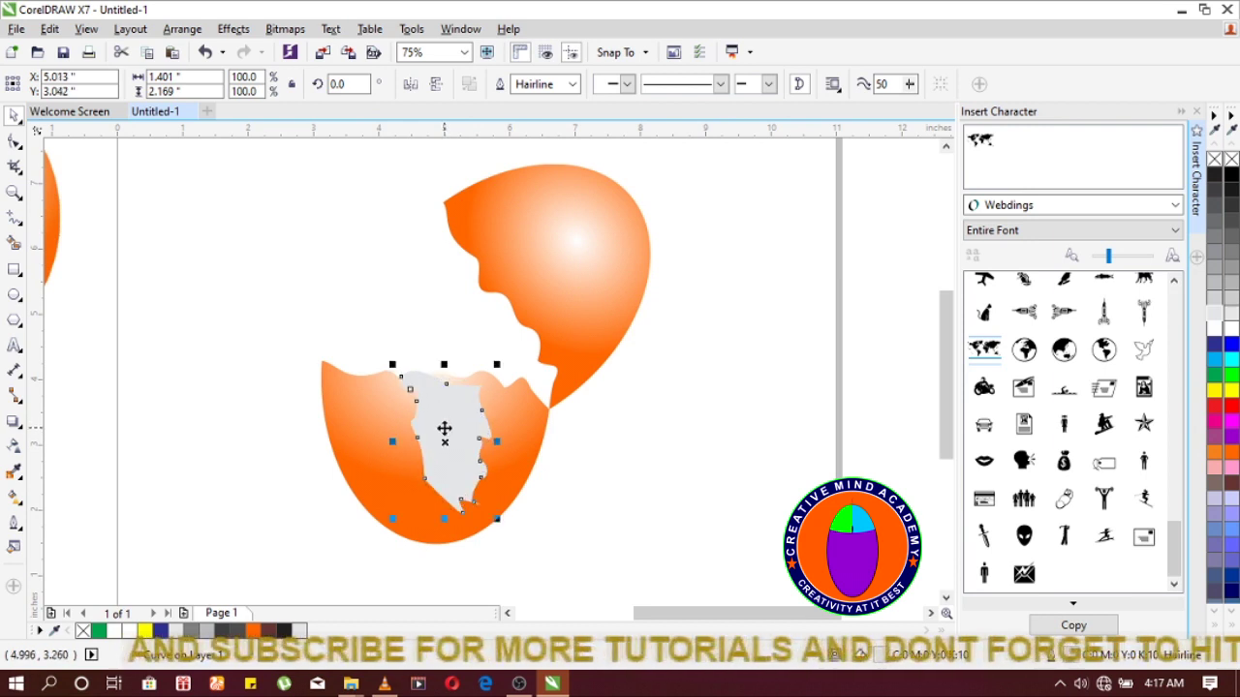
scroll(444, 428, "up", 2)
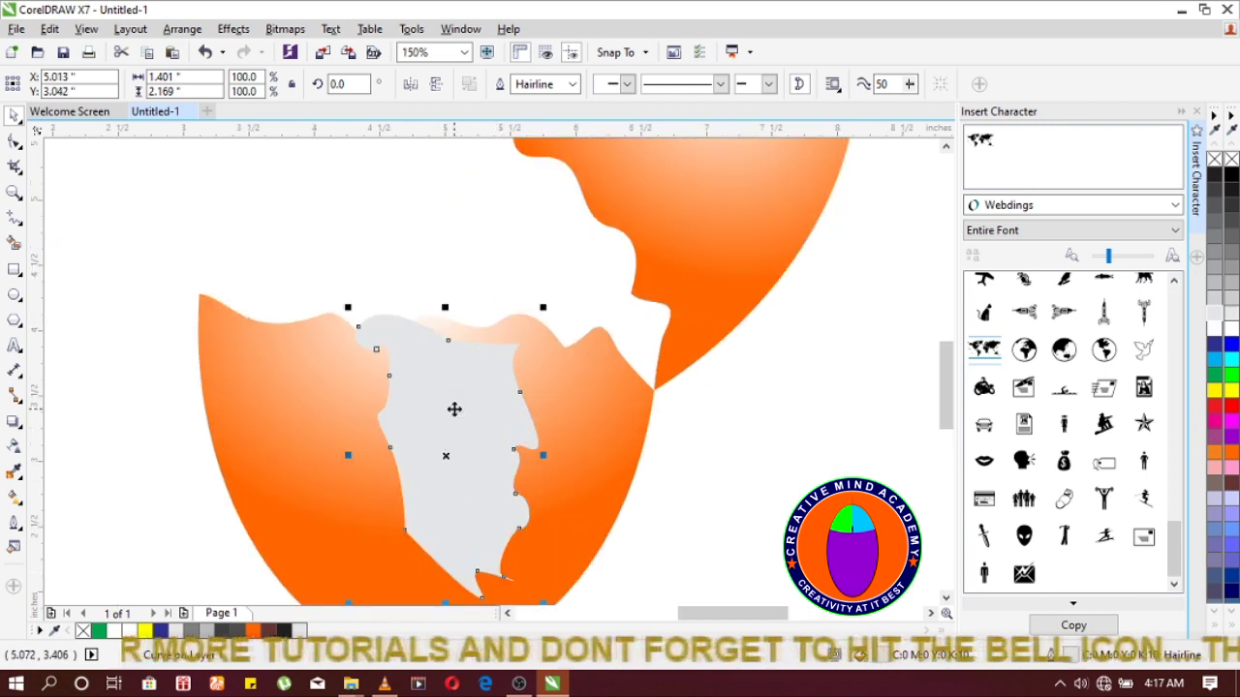
scroll(455, 408, "down", 2)
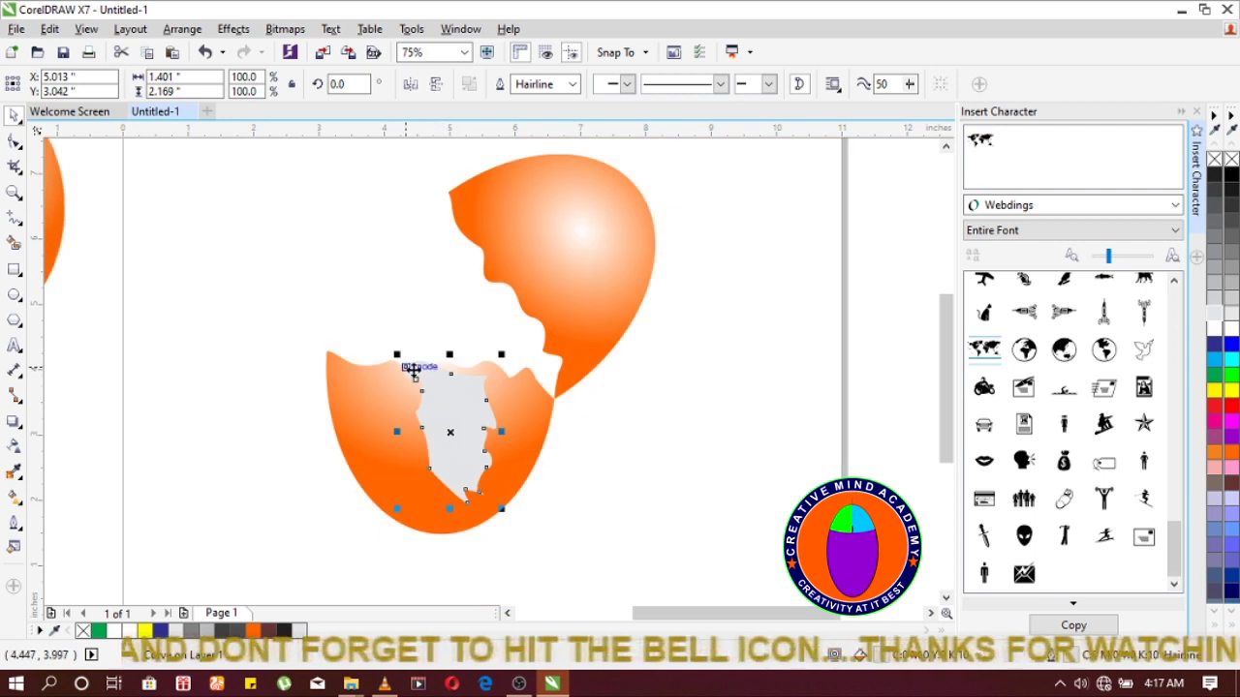
scroll(420, 405, "up", 4)
left_click_drag(445, 368, 434, 349)
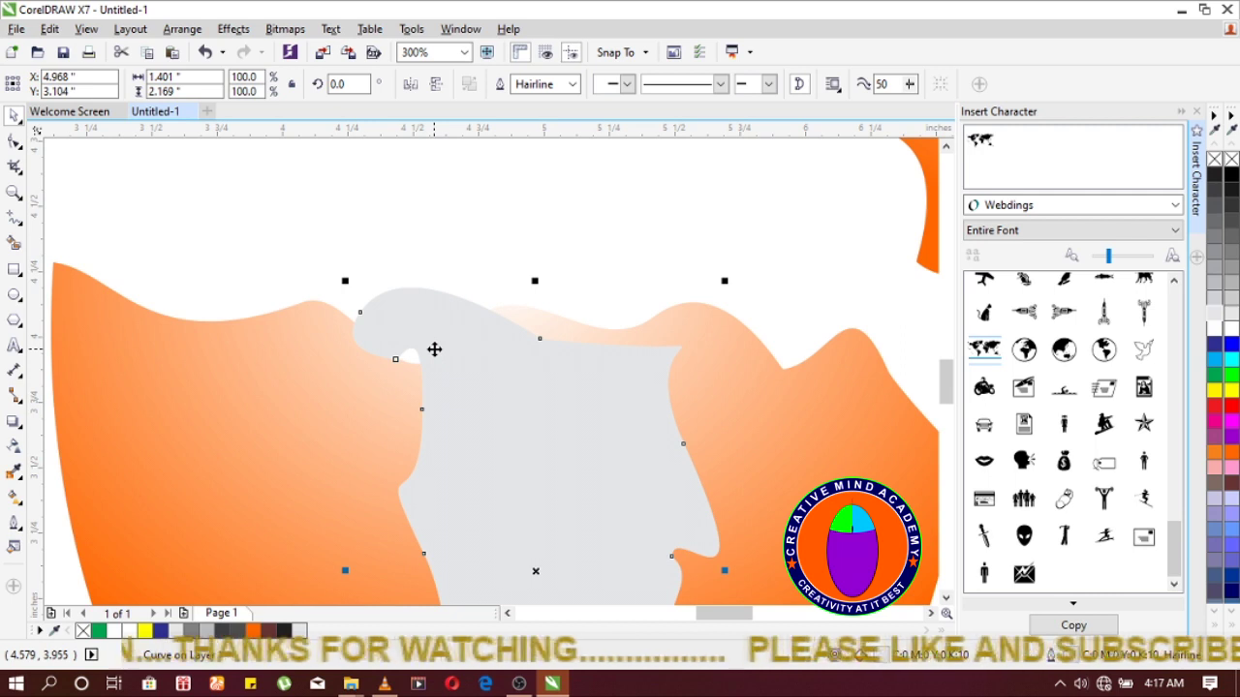
scroll(434, 349, "down", 4)
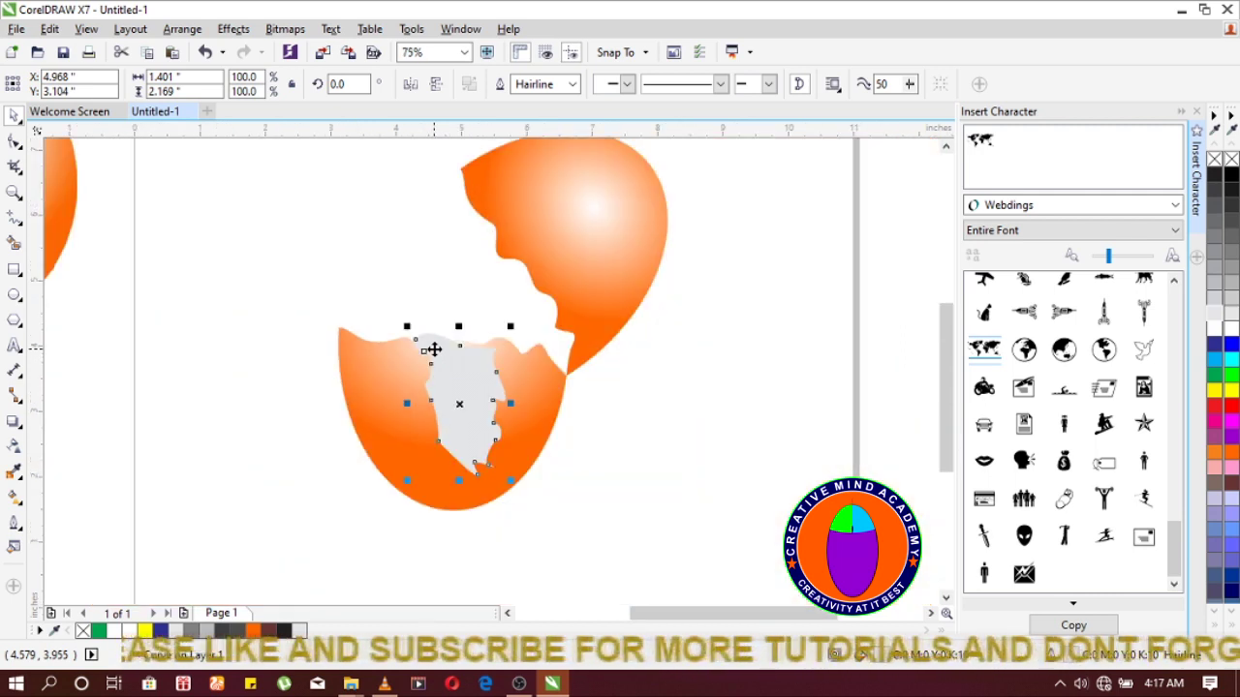
left_click(666, 368)
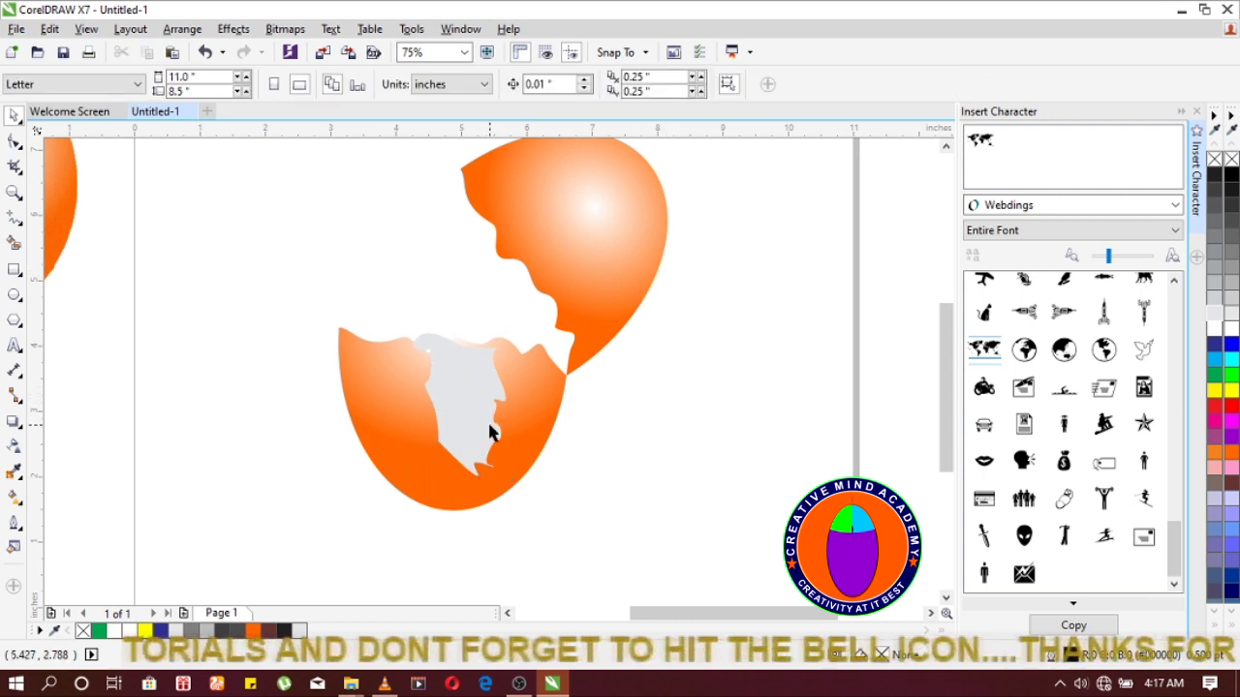
Try the darker grey #D3D3D3 on the jagged shape, and settle on the light grey fill #E6E7E7
left_click(445, 389)
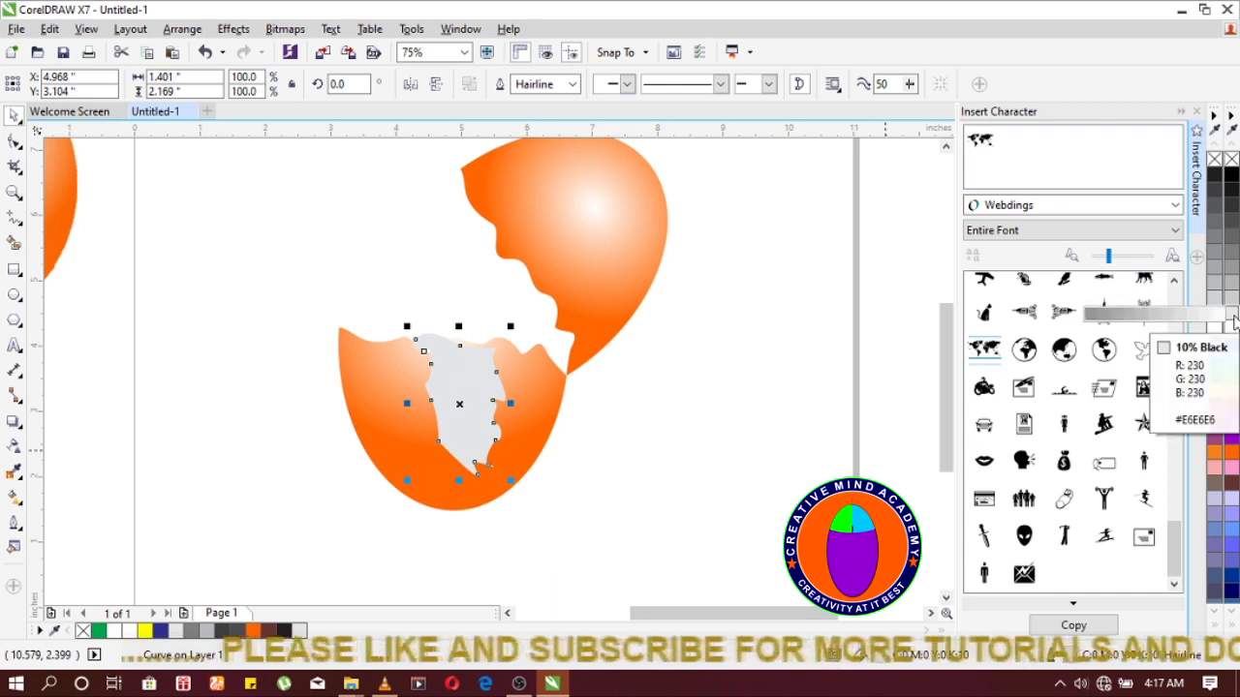
left_click(1168, 311)
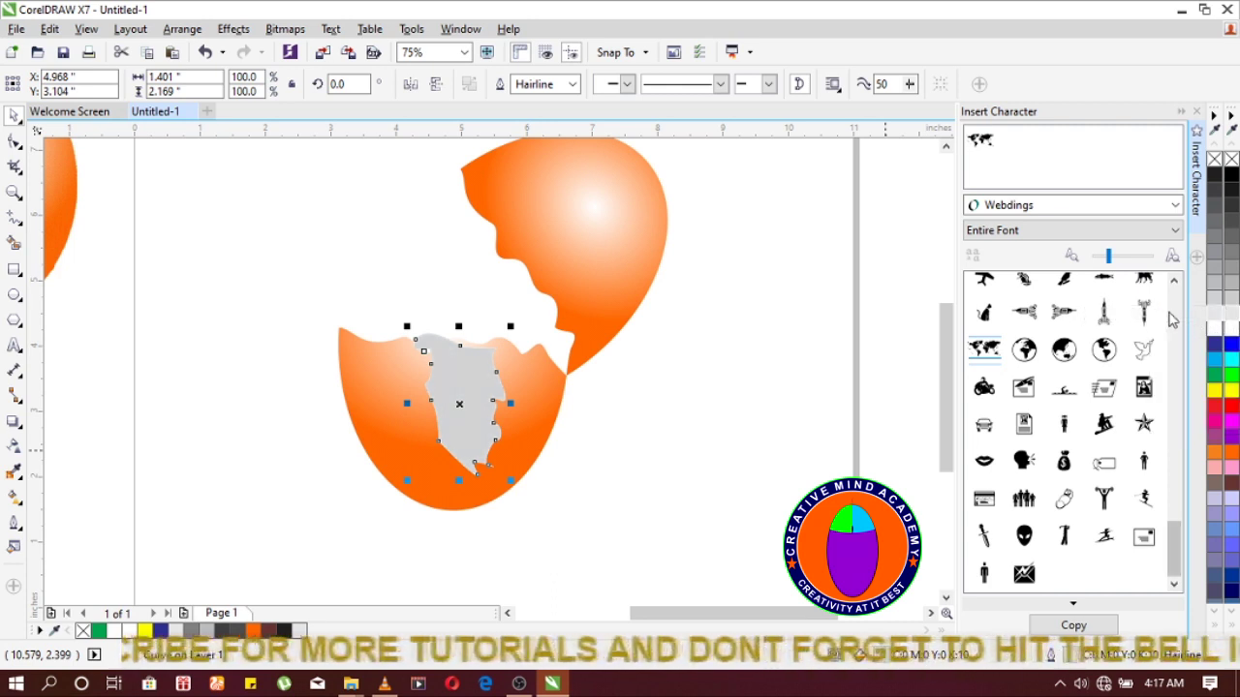
left_click(1231, 321)
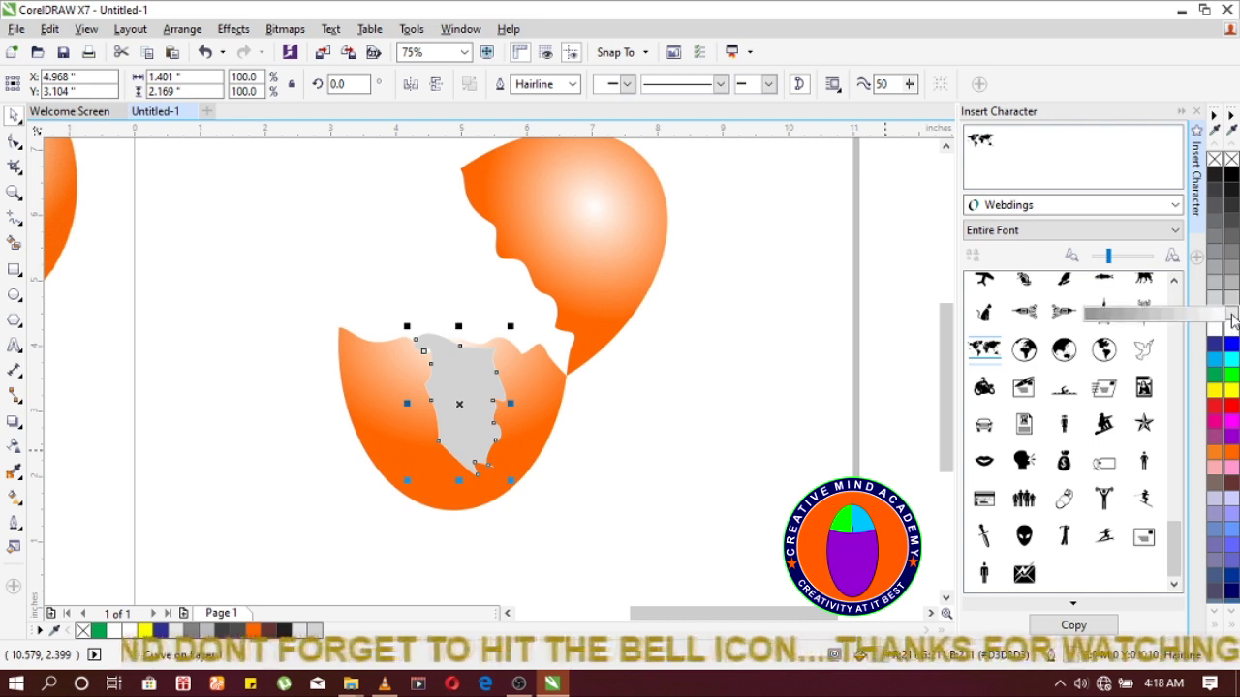
left_click(1198, 321)
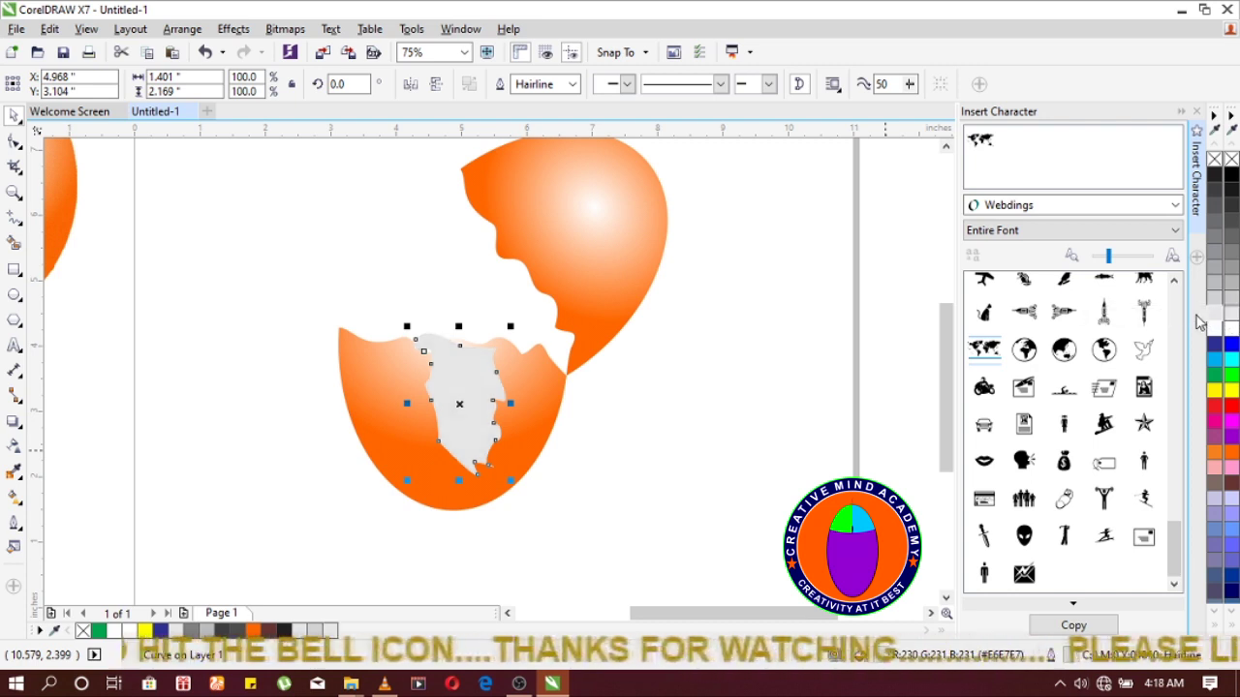
left_click(450, 296)
Reshape the grey jagged shape's upper-left curl by moving its nodes slightly down and outward along the shell's broken edge
scroll(432, 357, "up", 2)
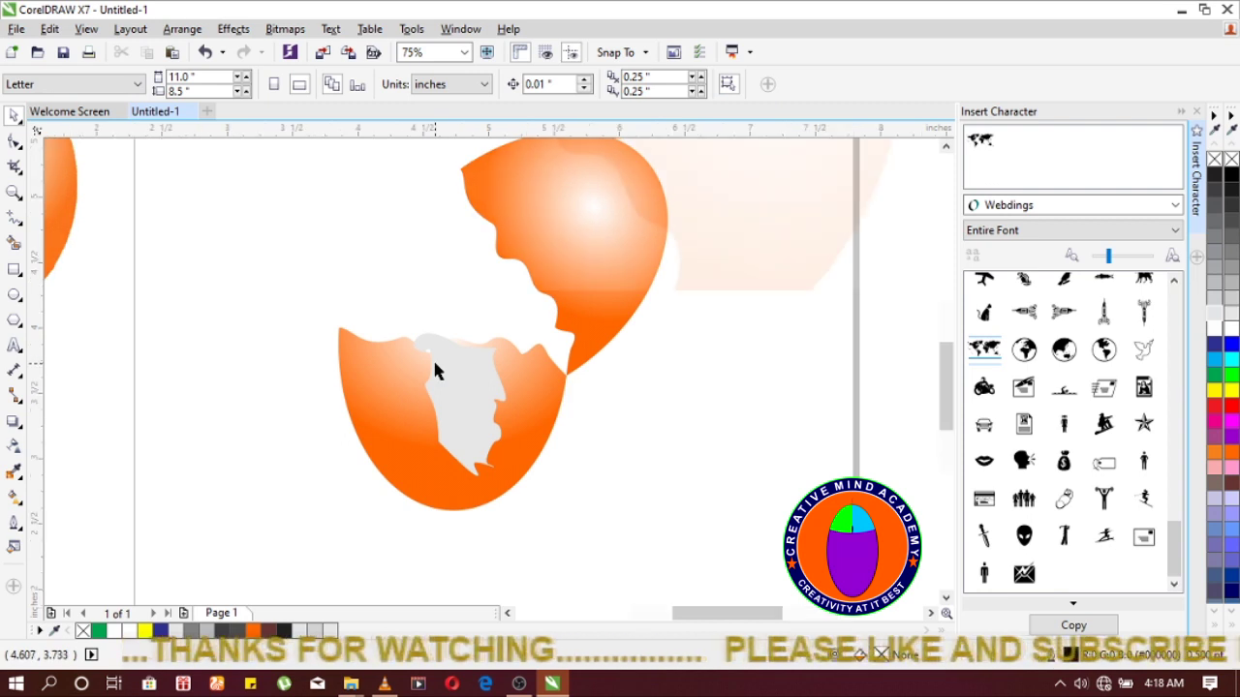
left_click(15, 141)
left_click(448, 346)
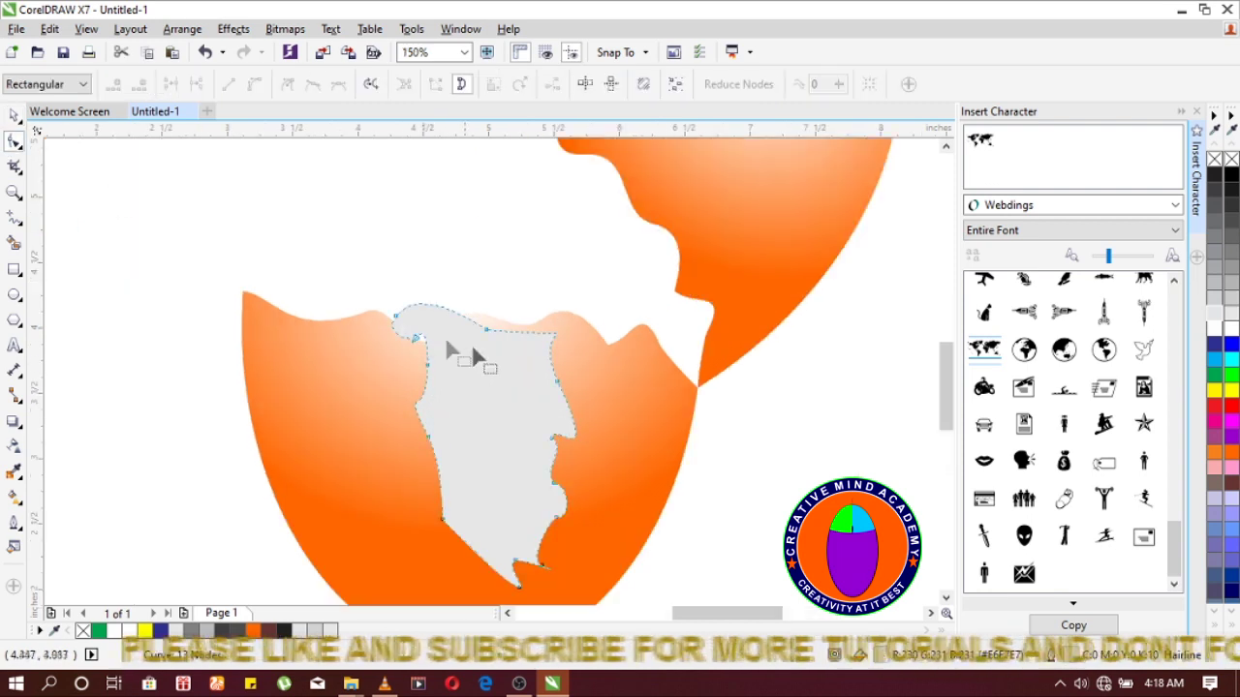
left_click(394, 316)
scroll(396, 320, "up", 2)
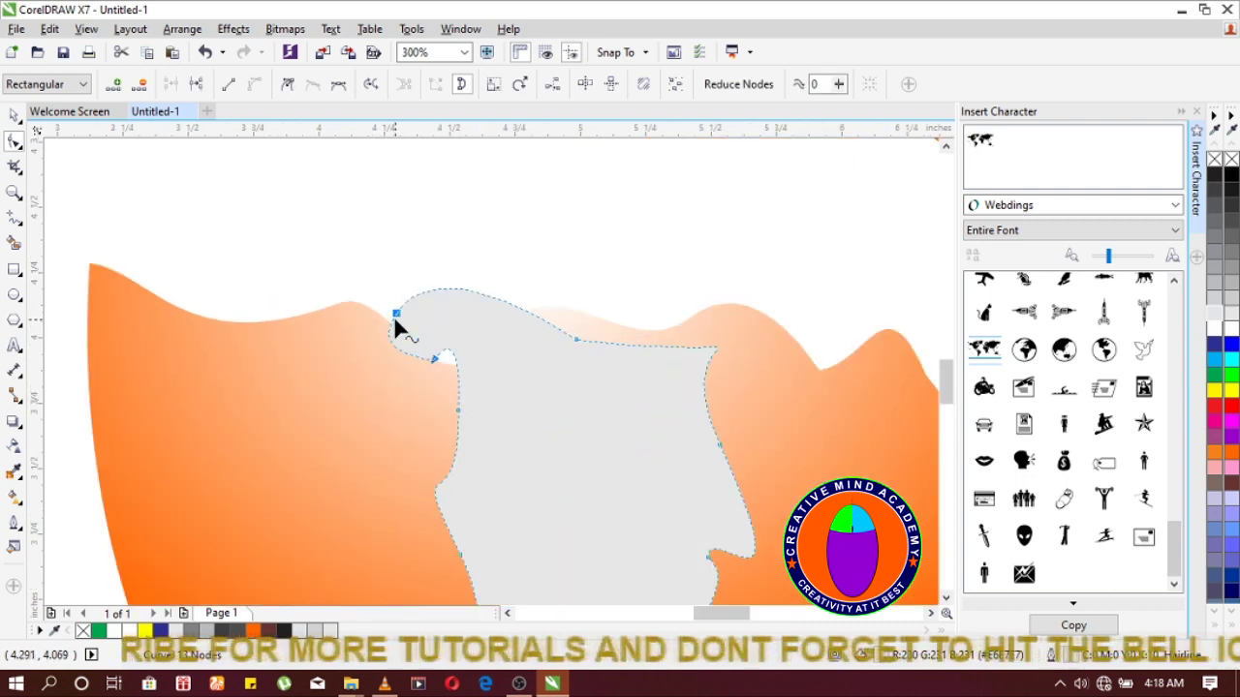
left_click_drag(395, 317, 399, 324)
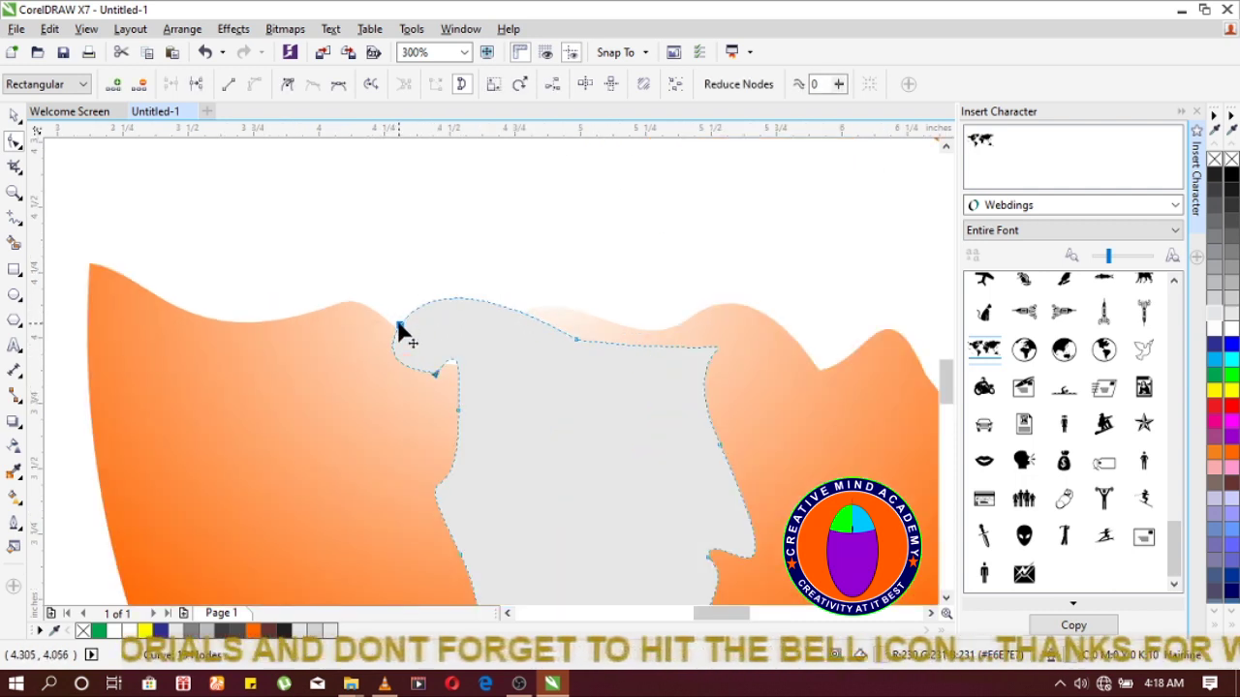
left_click_drag(436, 372, 417, 380)
scroll(412, 373, "down", 2)
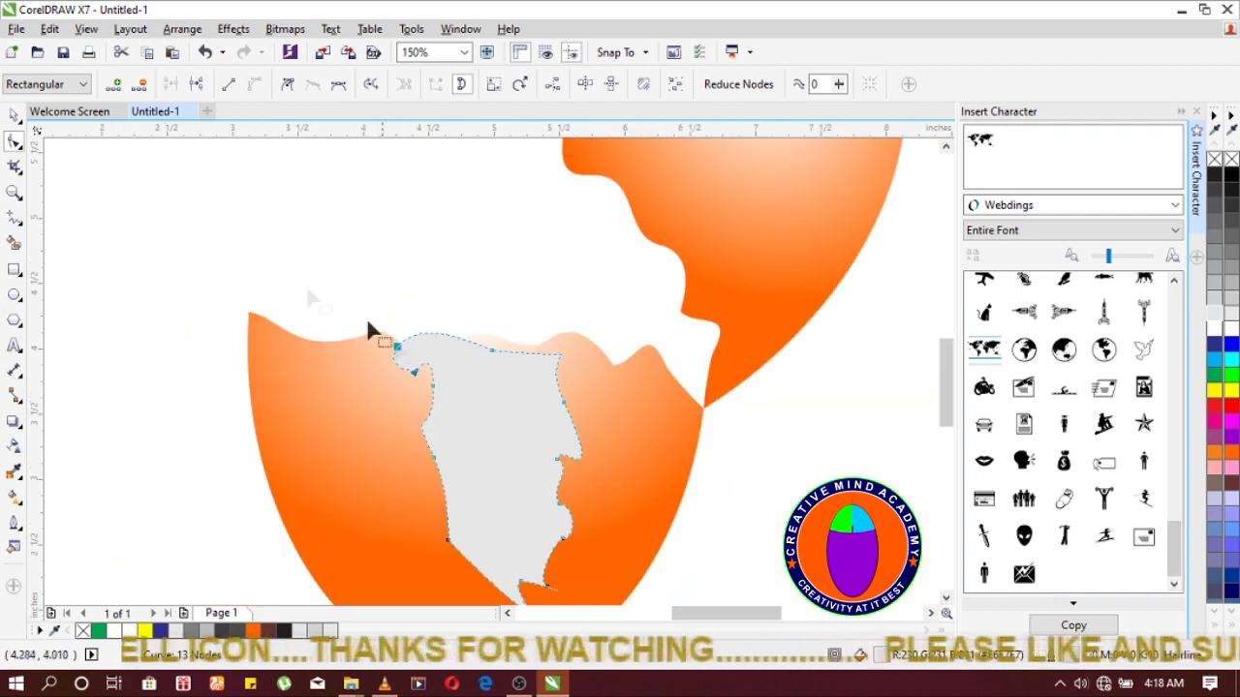
left_click(13, 117)
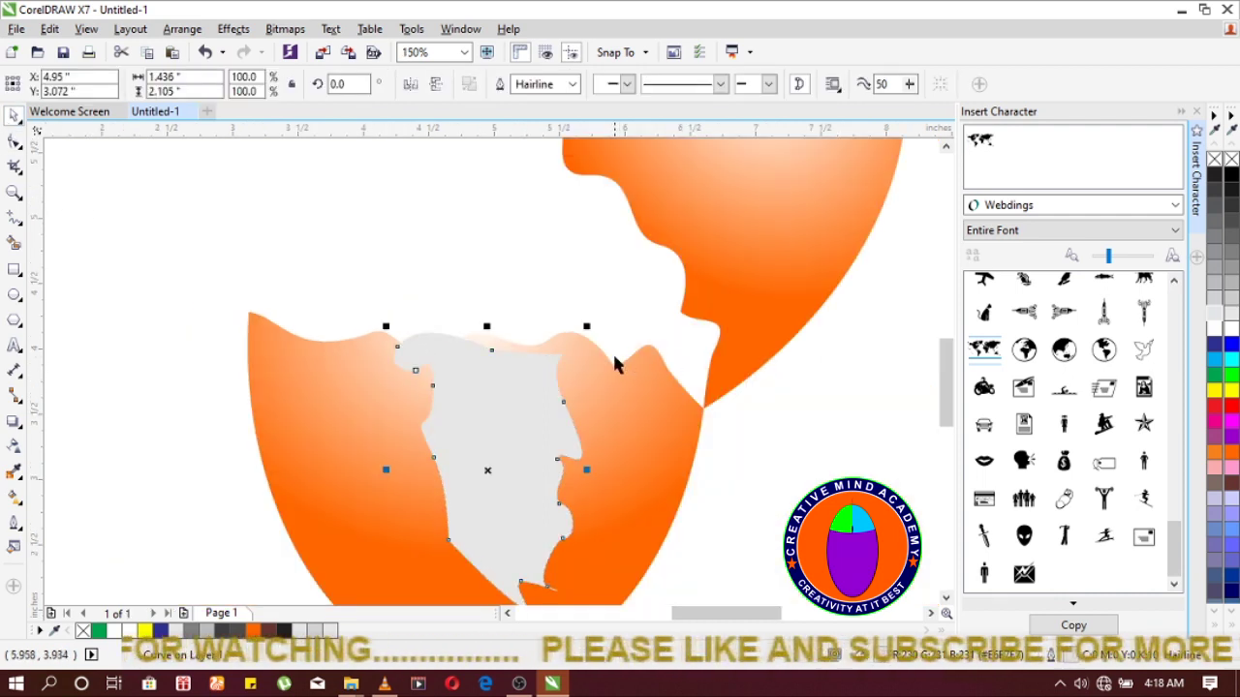
scroll(612, 351, "down", 2)
left_click(855, 424)
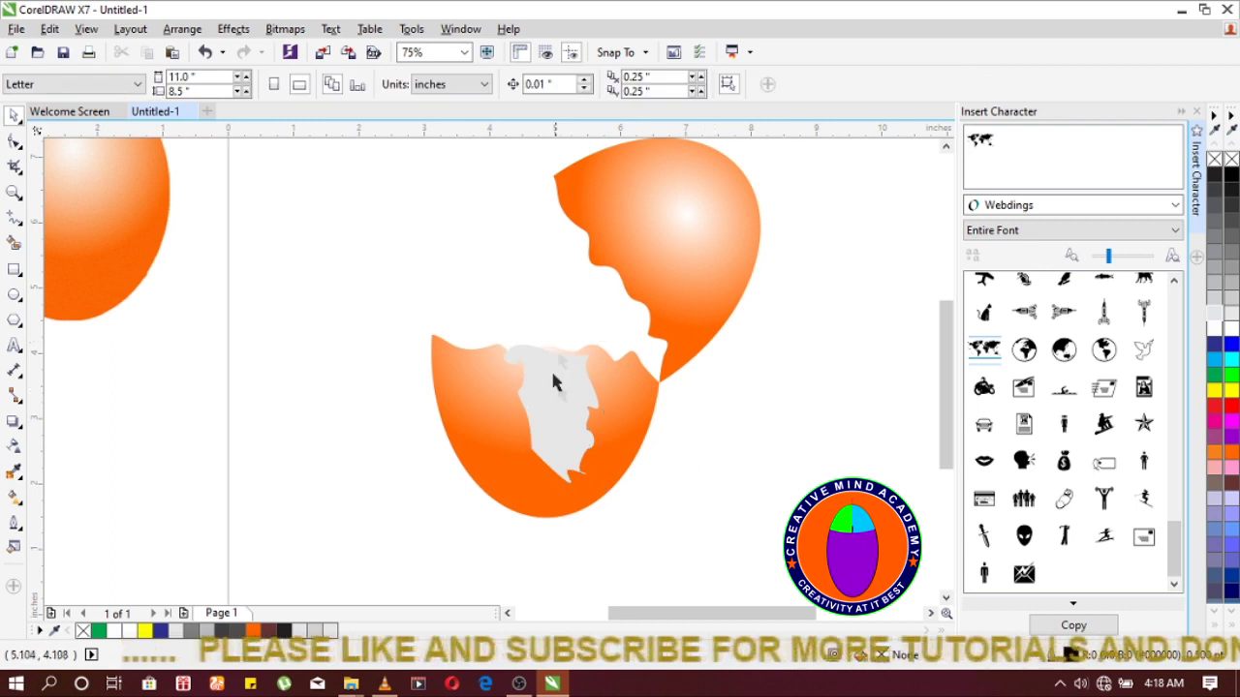
Move the whole cracked egg to the page's right half at about X 8.379, Y 4.711 inches and scale it to about 4.635 by 5.353 inches
scroll(554, 380, "down", 4)
scroll(572, 387, "up", 2)
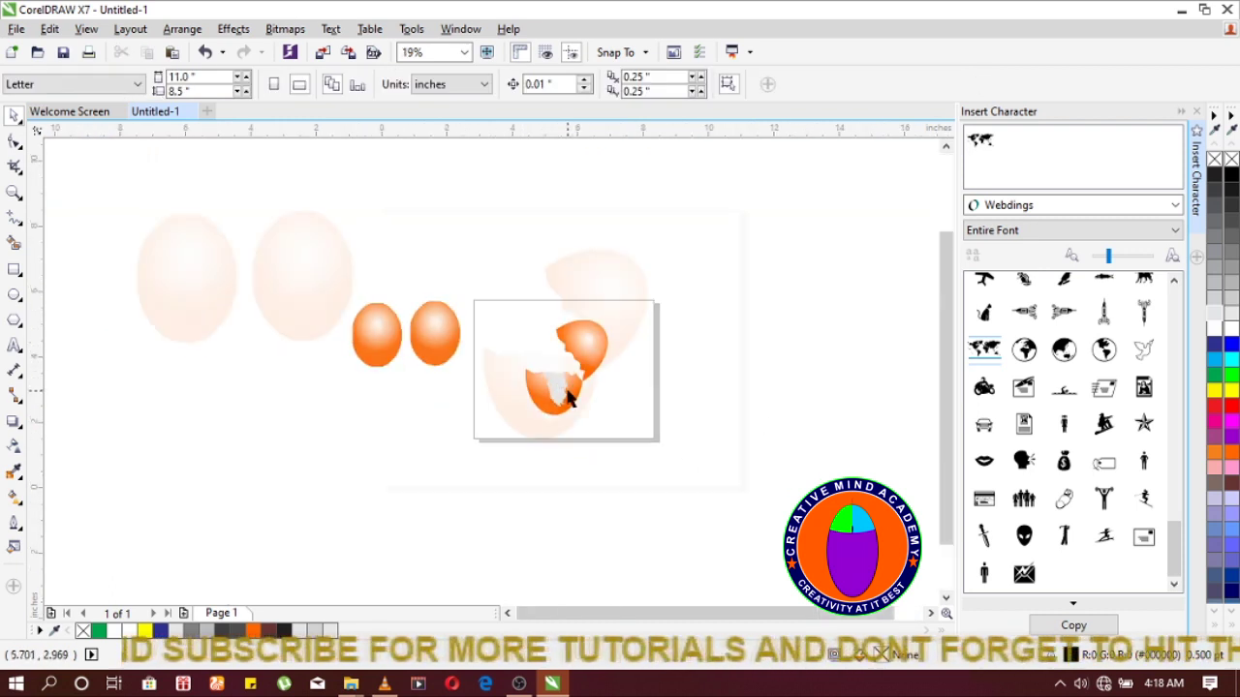
left_click_drag(380, 186, 719, 479)
left_click_drag(561, 338, 646, 352)
left_click_drag(393, 180, 726, 484)
left_click_drag(564, 346, 657, 342)
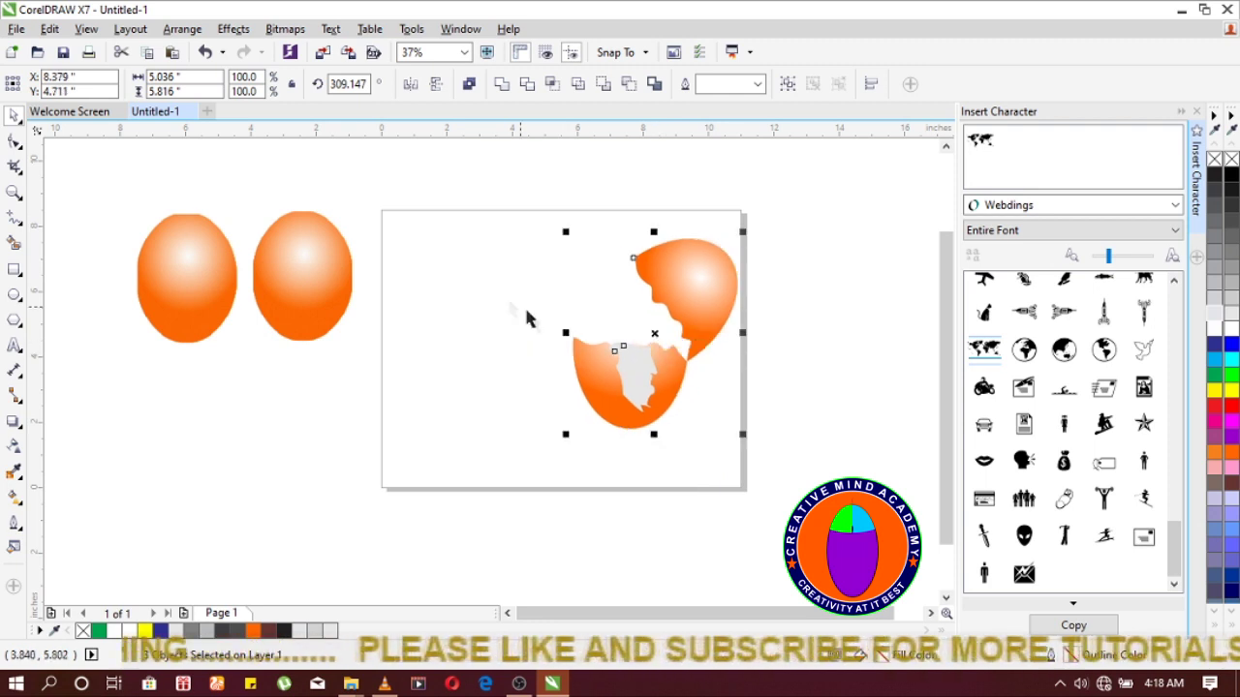
left_click_drag(564, 235, 571, 239)
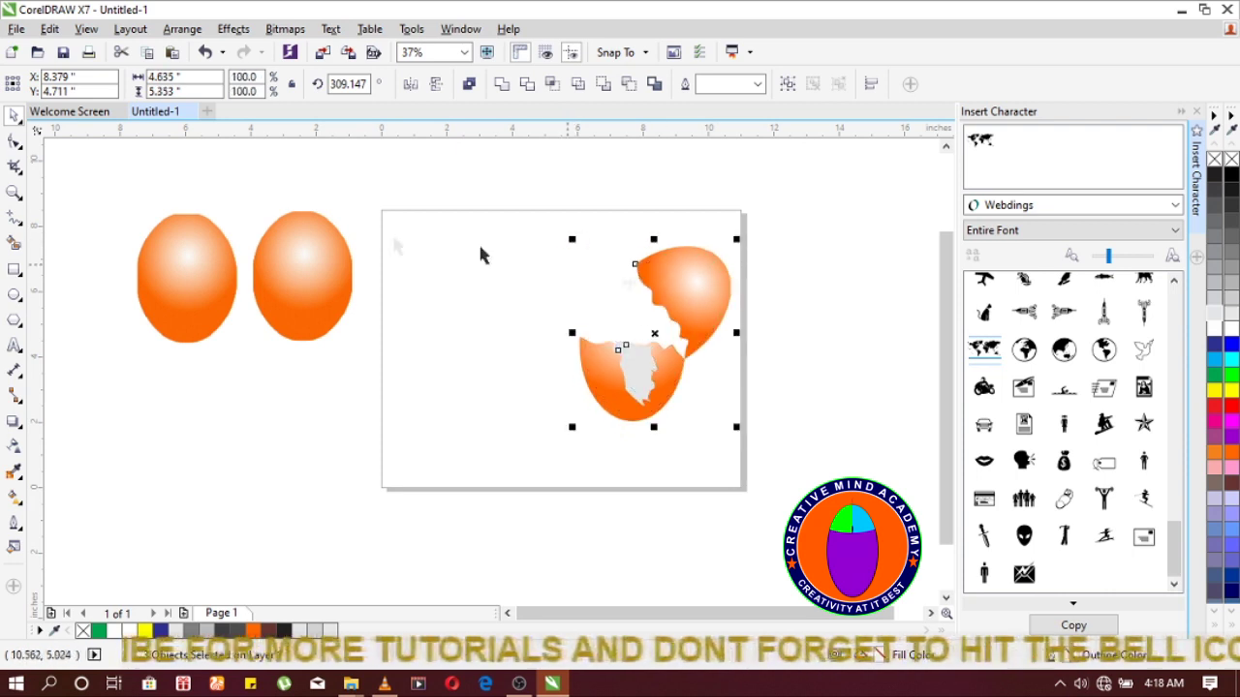
Move the two whole eggs onto the page at about X 3.244, Y 6.2 inches and set the cracked egg aside past the page's right edge
left_click_drag(62, 174, 434, 413)
left_click_drag(287, 281, 529, 289)
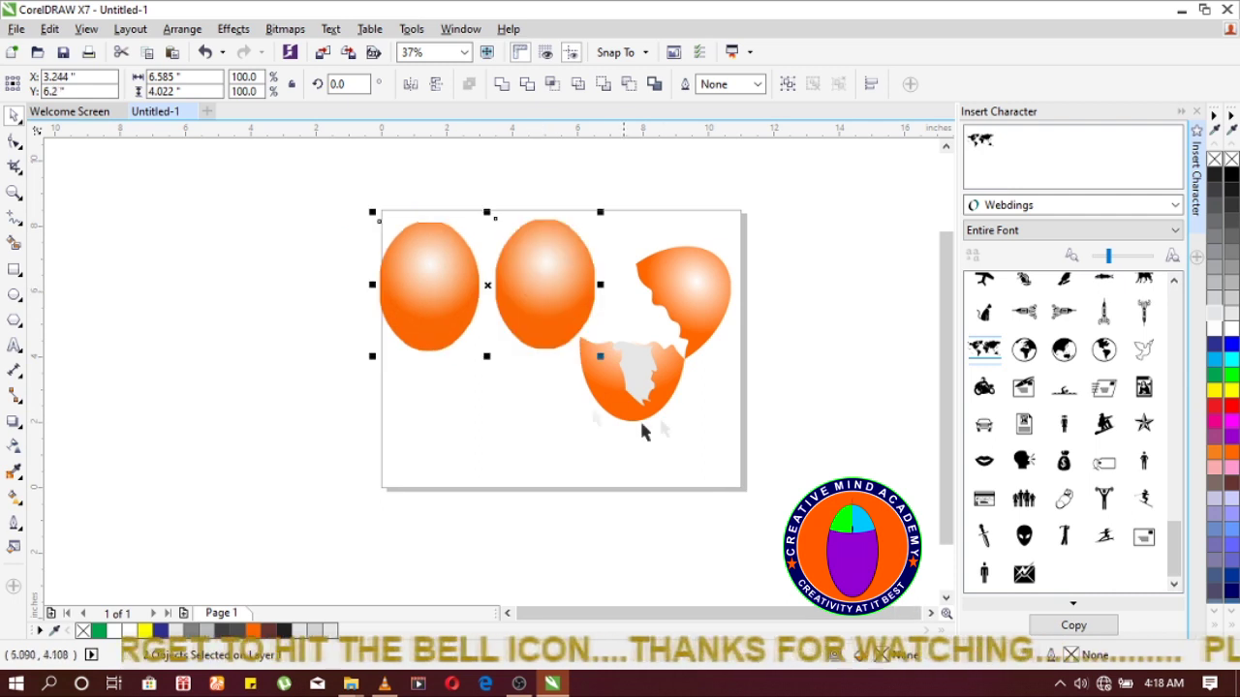
left_click_drag(818, 171, 569, 490)
left_click_drag(653, 332, 811, 278)
Duplicate the pair of whole eggs directly below itself and scale all four eggs together to about 6.087 by 7.625 inches
left_click_drag(319, 208, 622, 356)
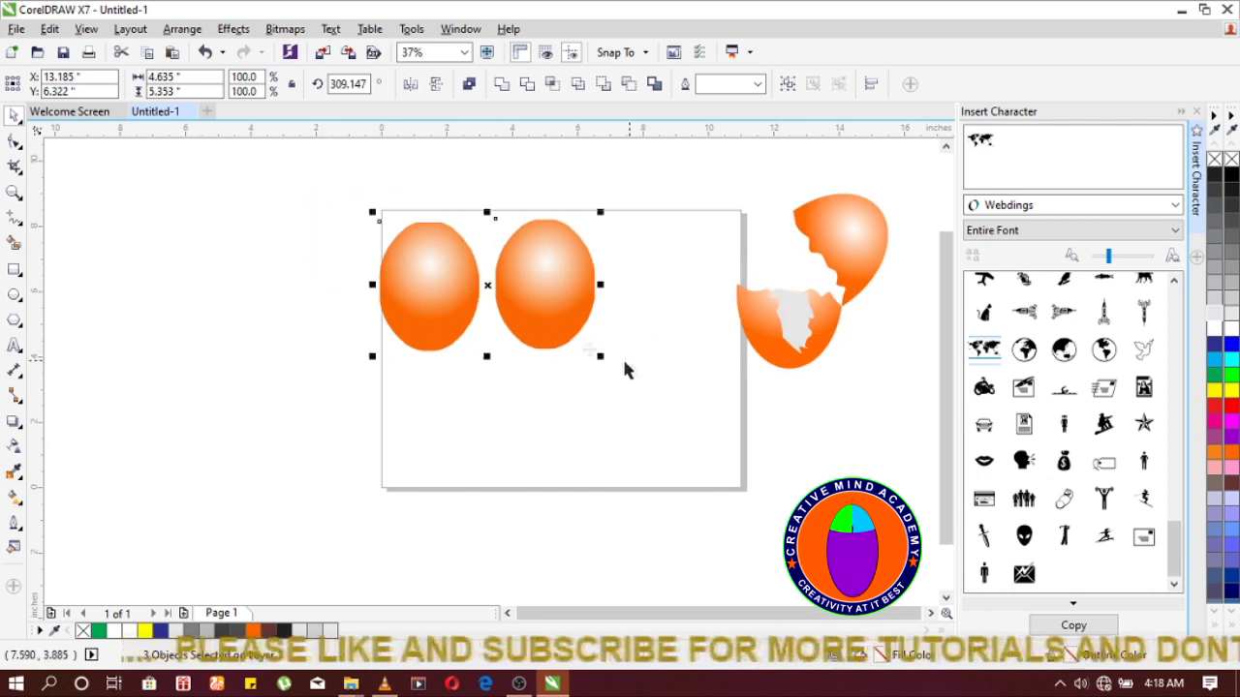
left_click_drag(485, 285, 492, 424)
left_click_drag(252, 176, 678, 563)
left_click_drag(372, 210, 379, 222)
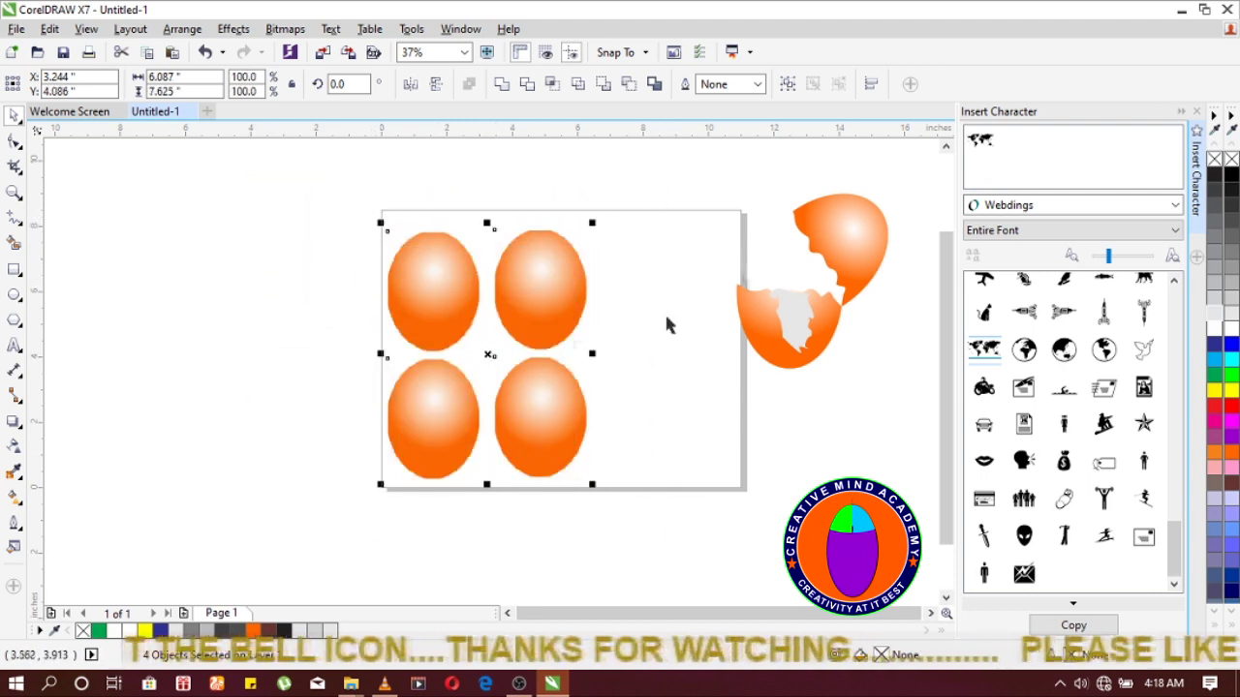
Move the cracked egg back beside the four whole eggs, at about X 8.83, Y 3.382 inches
left_click_drag(691, 181, 926, 436)
mouse_move(831, 287)
left_mouse_down()
mouse_move(664, 354)
mouse_move(672, 388)
left_mouse_up()
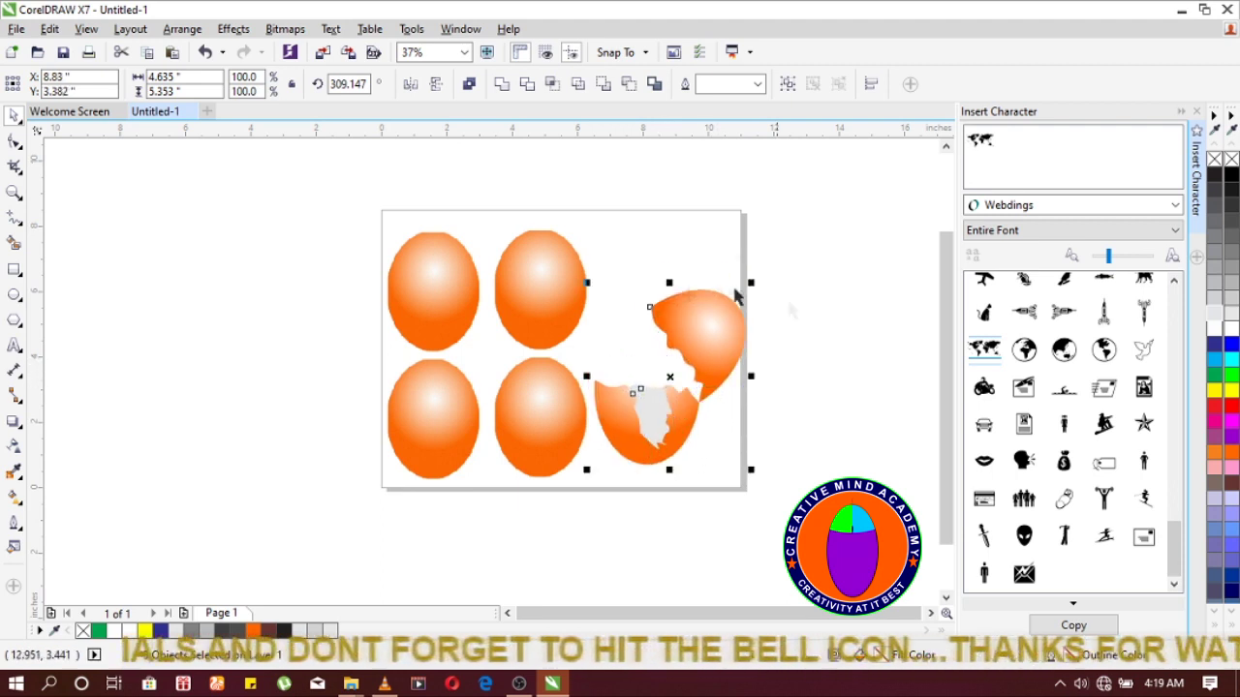
left_click(824, 341)
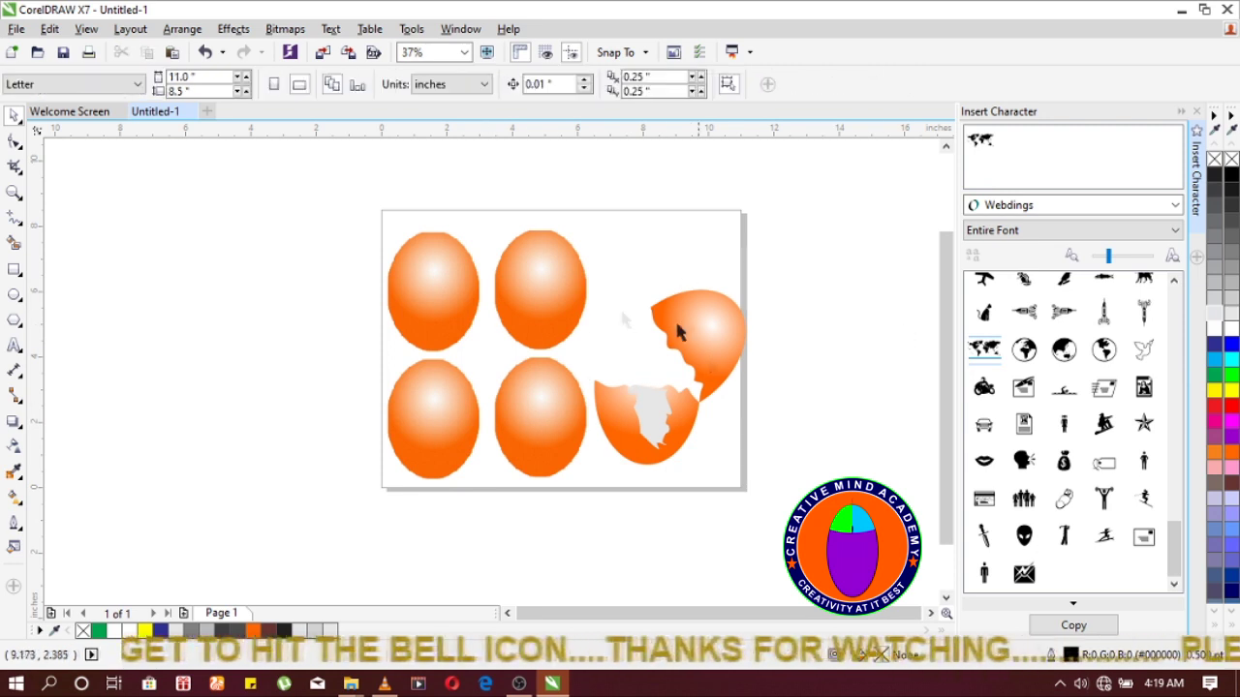
Add a page-sized 11 by 8.5 inch rectangle behind the eggs and give it an elliptical fountain fill from white centre to black
left_click_drag(243, 172, 760, 533)
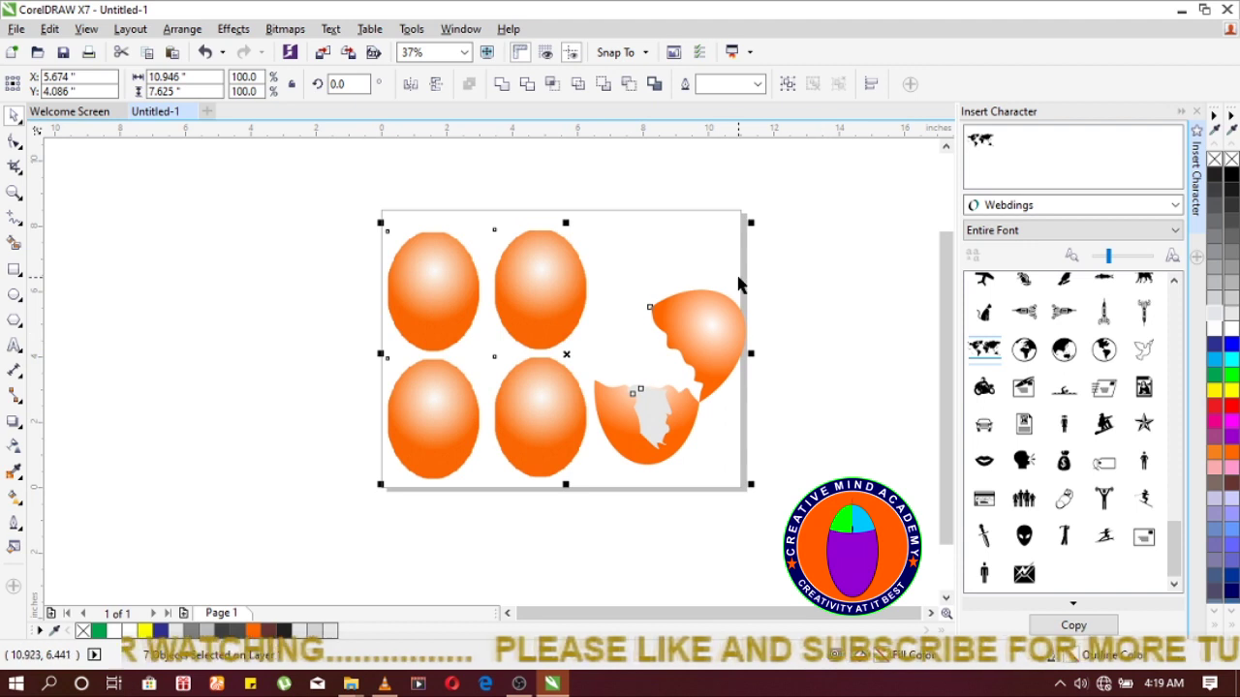
key("z")
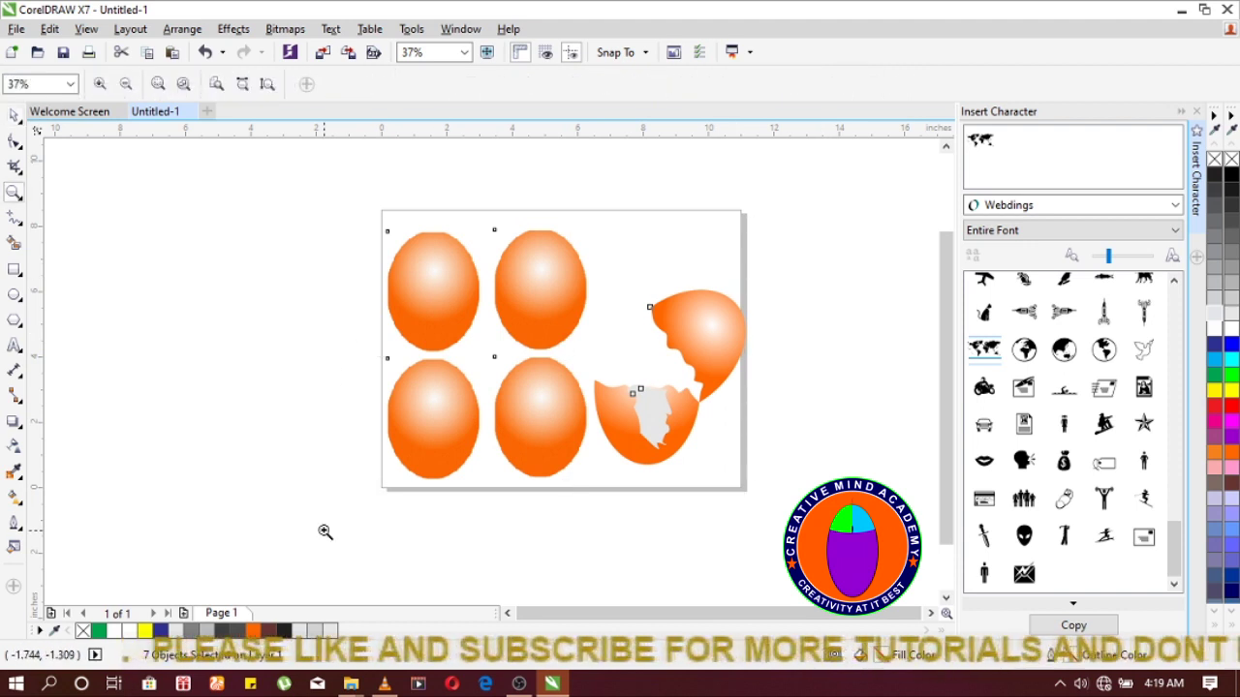
left_click_drag(284, 174, 823, 538)
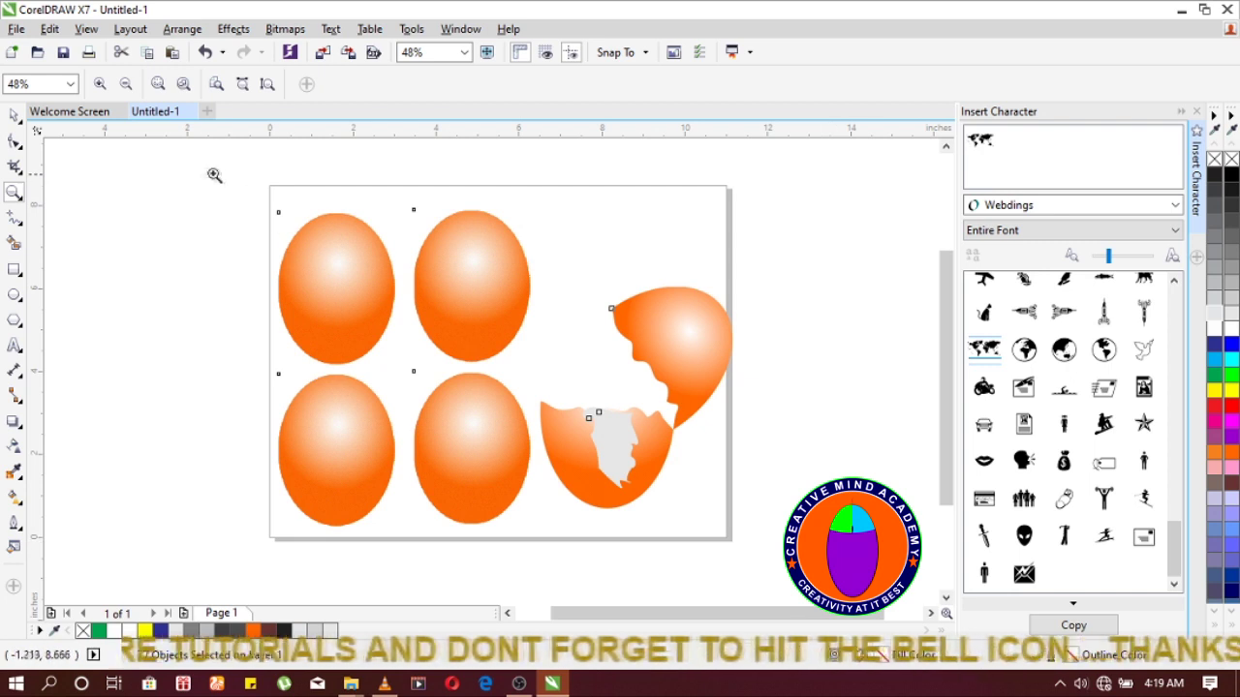
left_click_drag(187, 166, 792, 592)
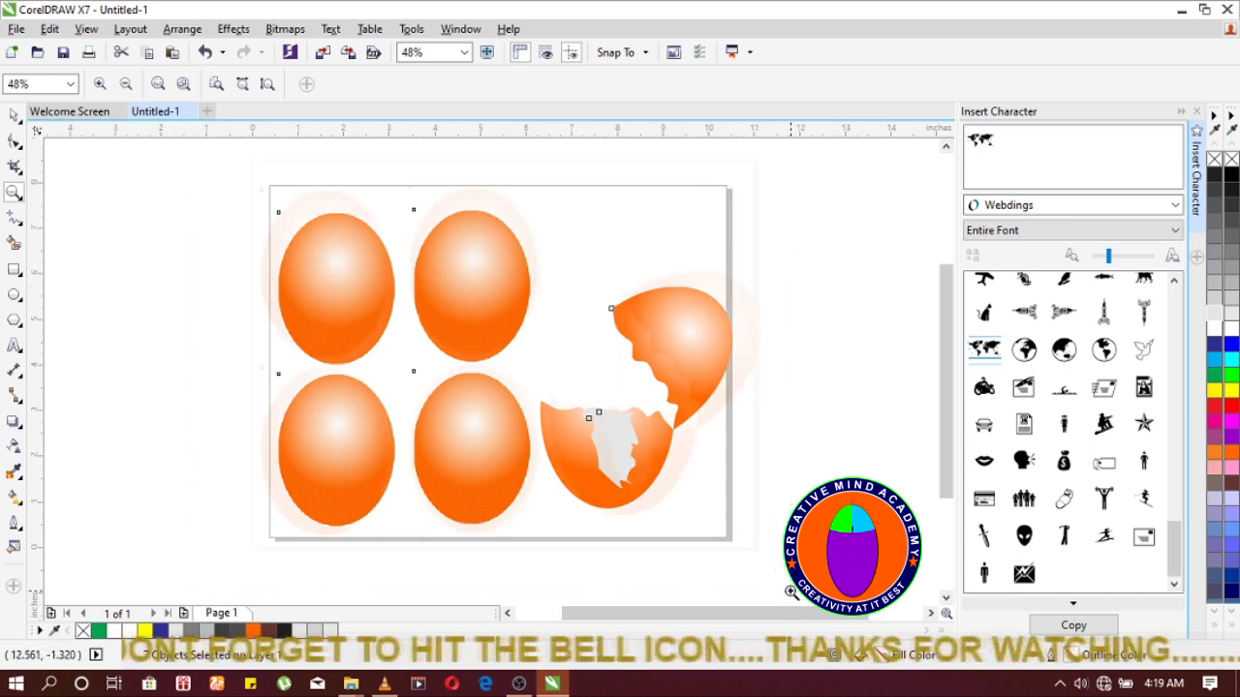
left_click_drag(192, 153, 793, 585)
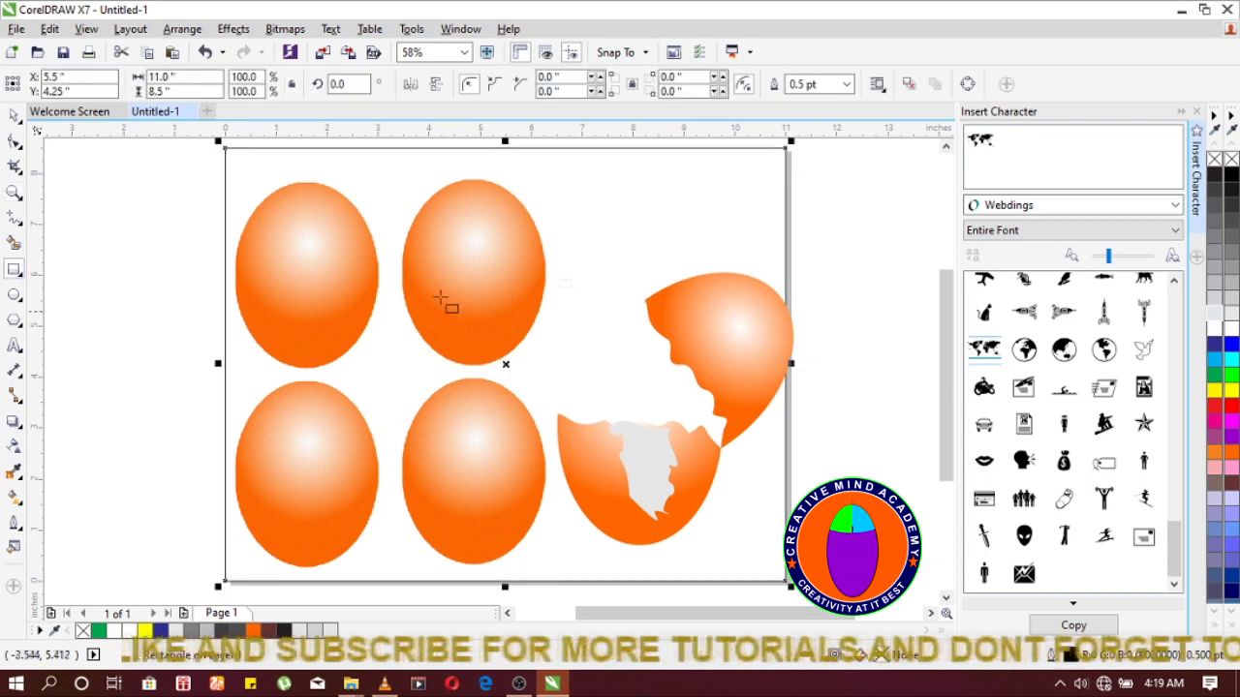
left_click(13, 496)
left_click_drag(354, 379, 854, 386)
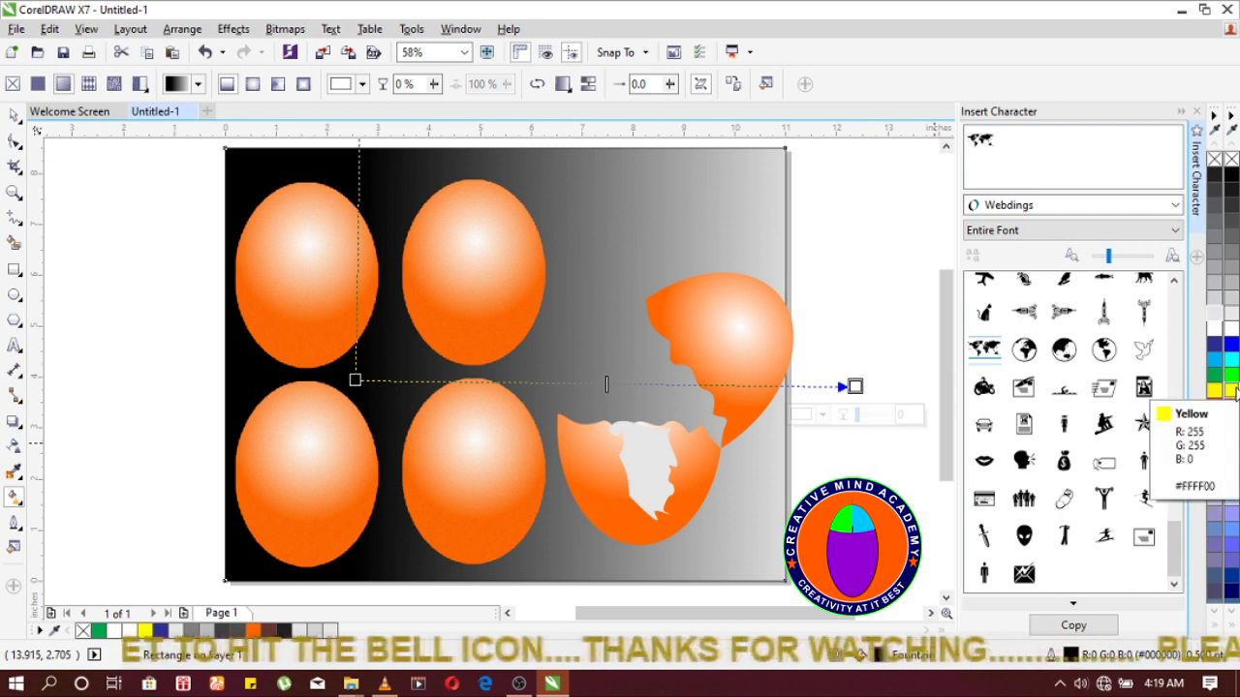
left_click(257, 83)
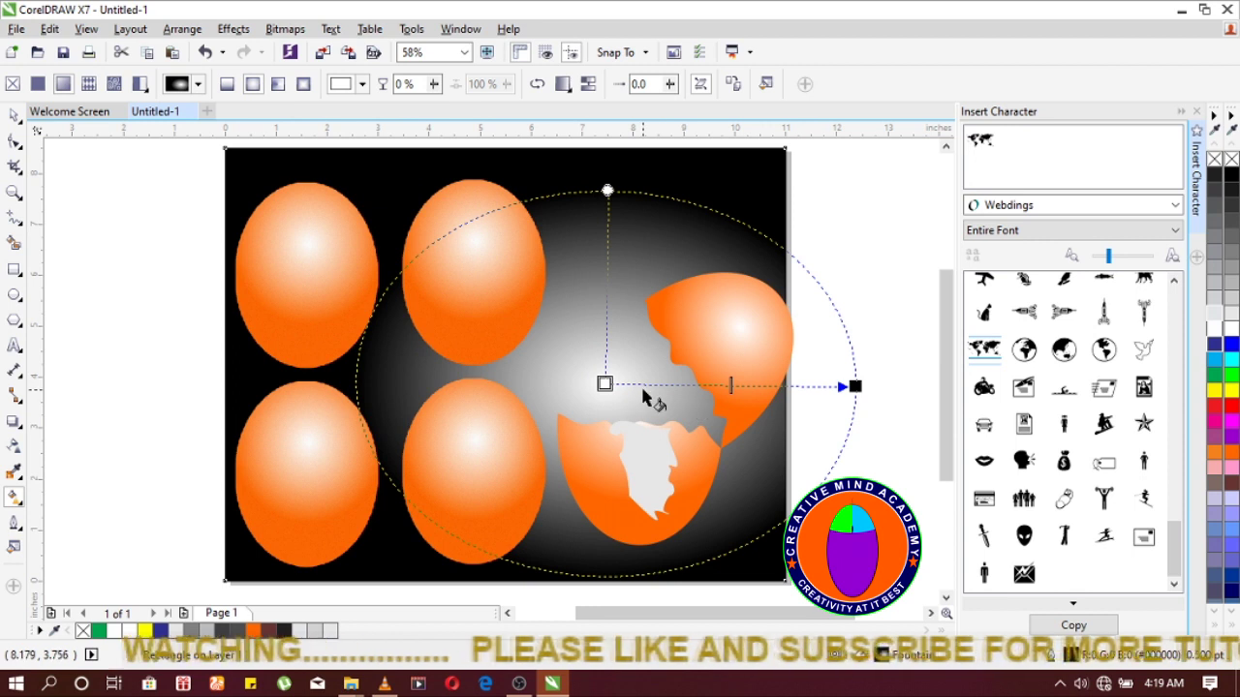
Shift the background gradient's white centre between the second column's eggs and enlarge the gradient well beyond the page edges
left_click_drag(644, 386, 545, 343)
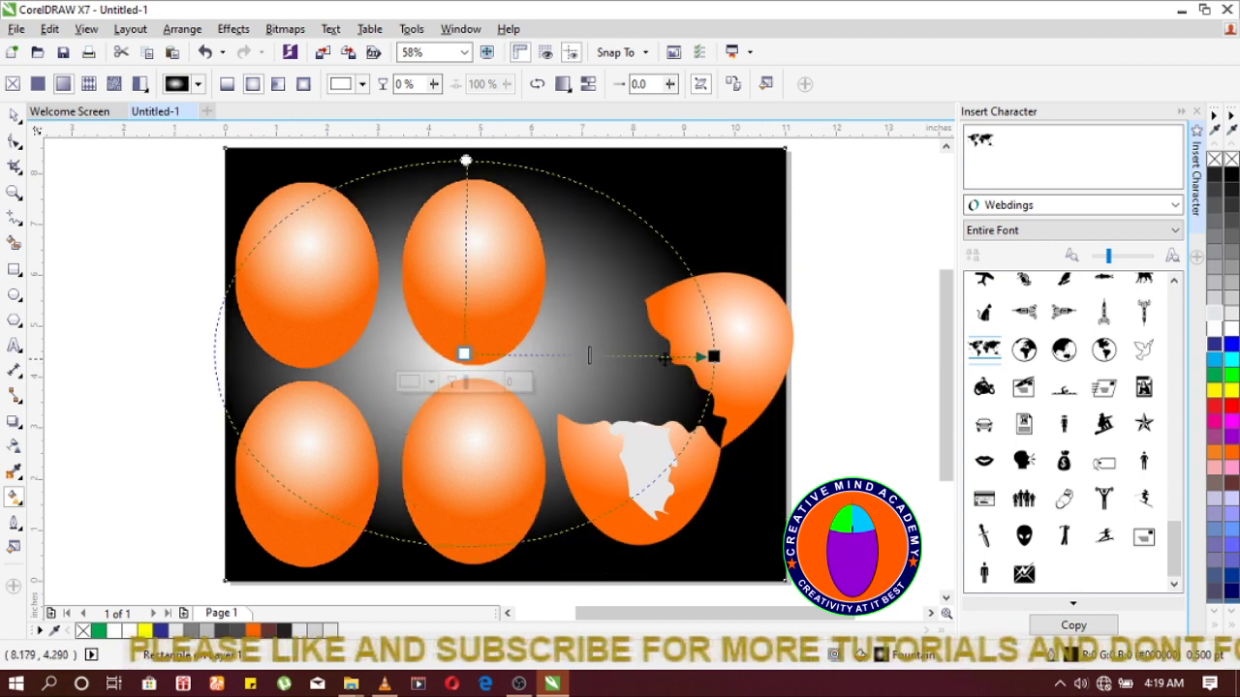
scroll(548, 342, "down", 3)
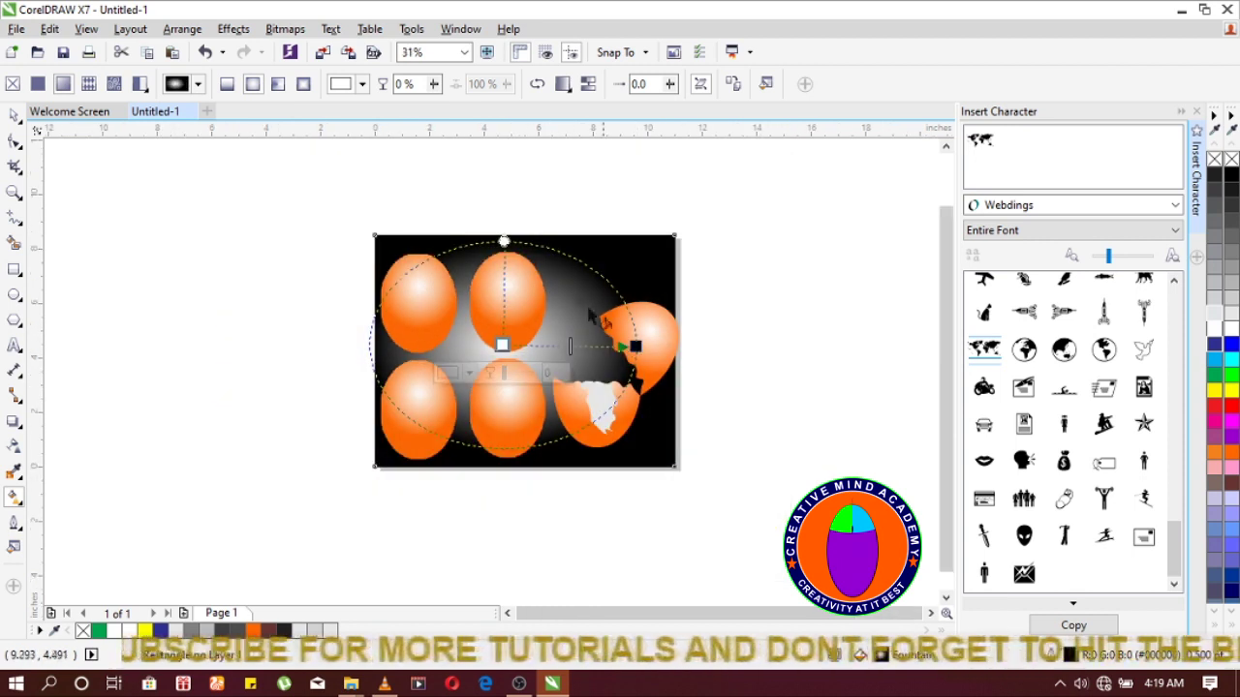
left_click_drag(634, 346, 714, 349)
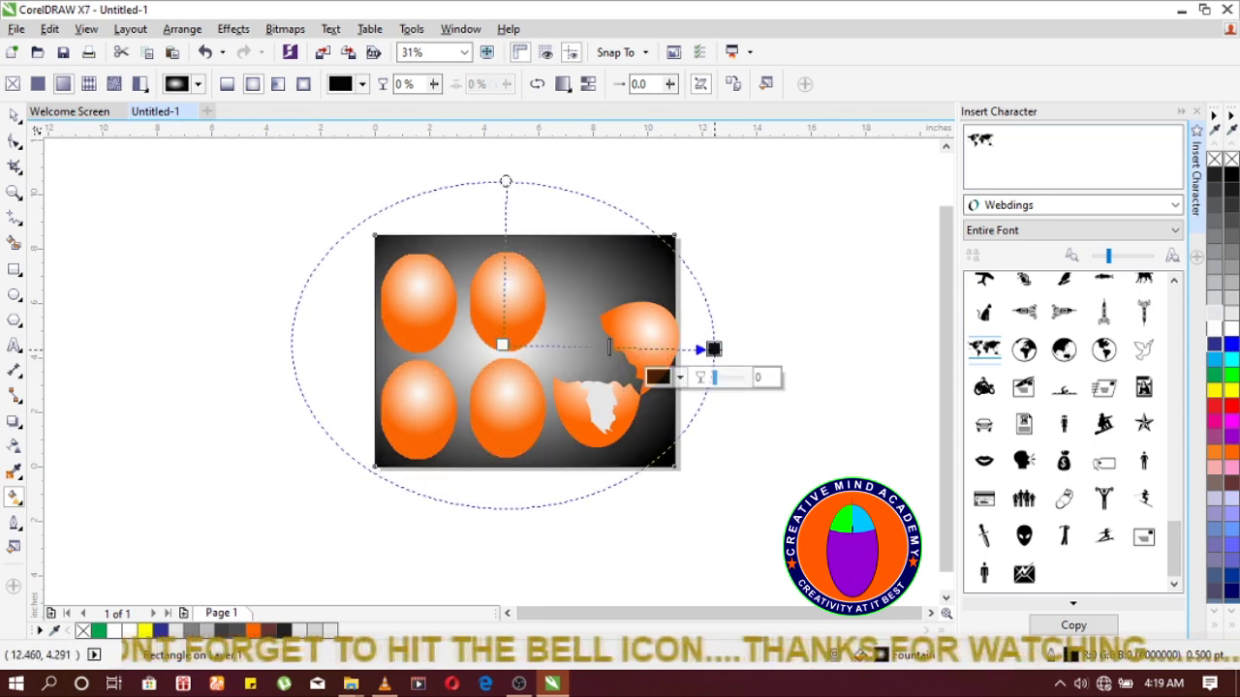
left_click_drag(505, 182, 496, 138)
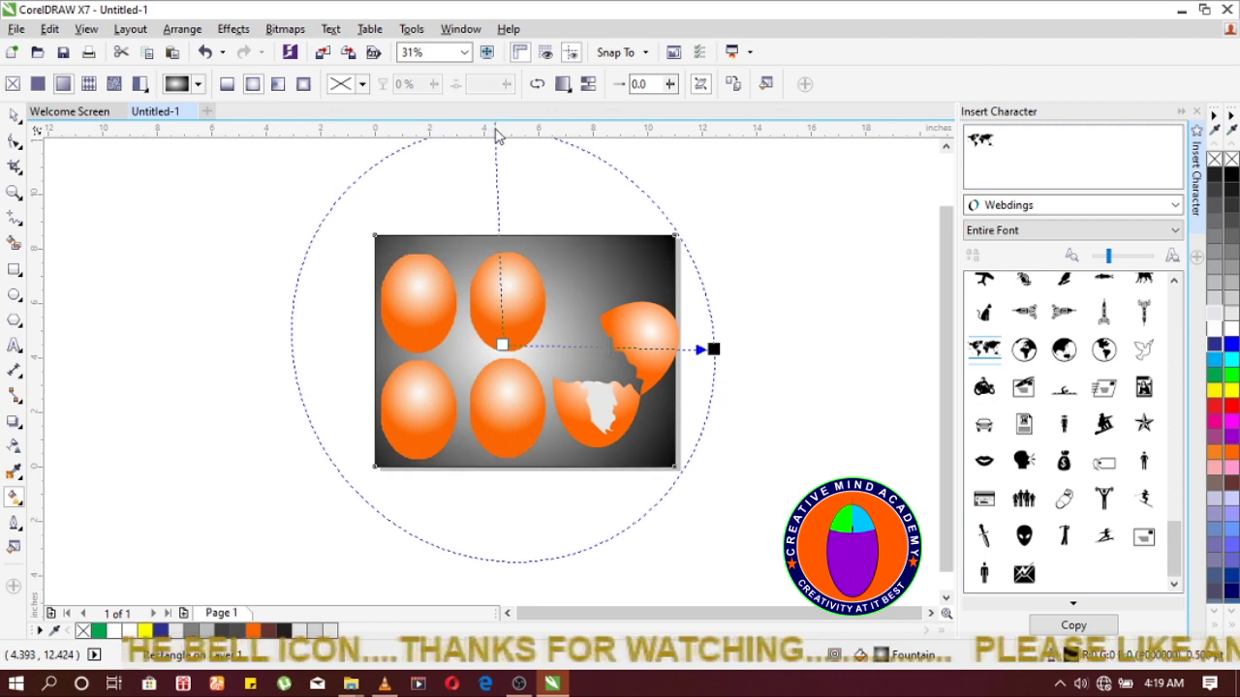
left_click_drag(714, 349, 759, 357)
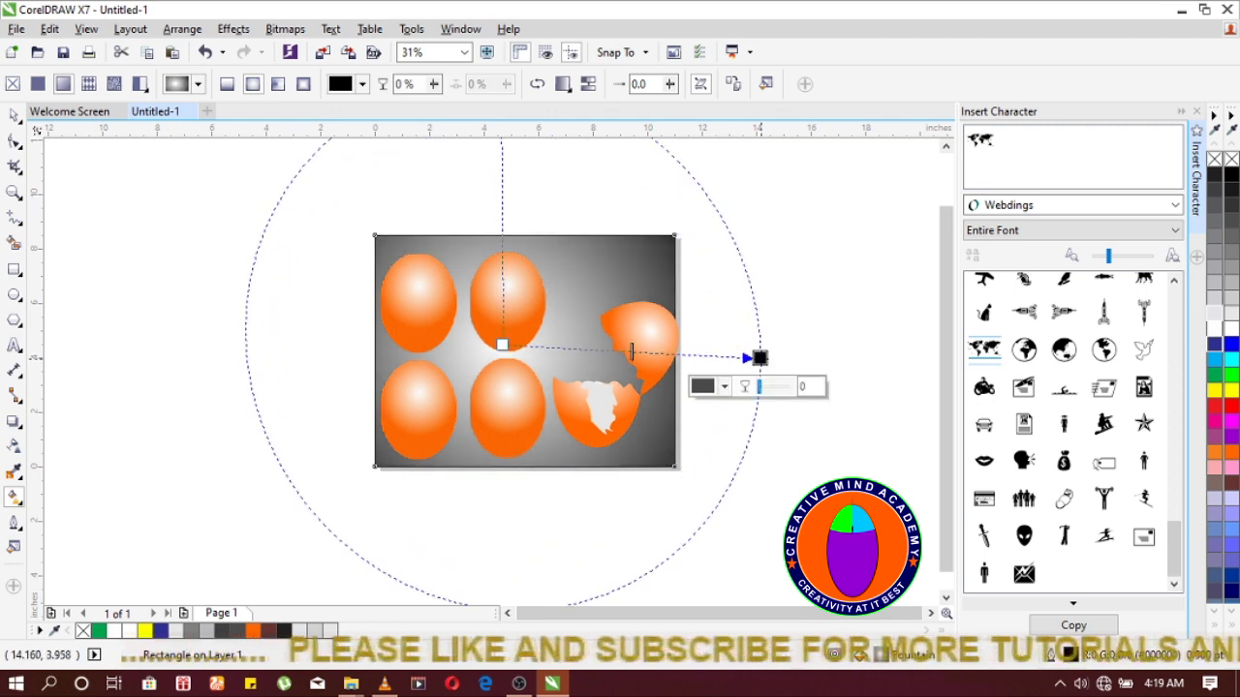
left_click(15, 115)
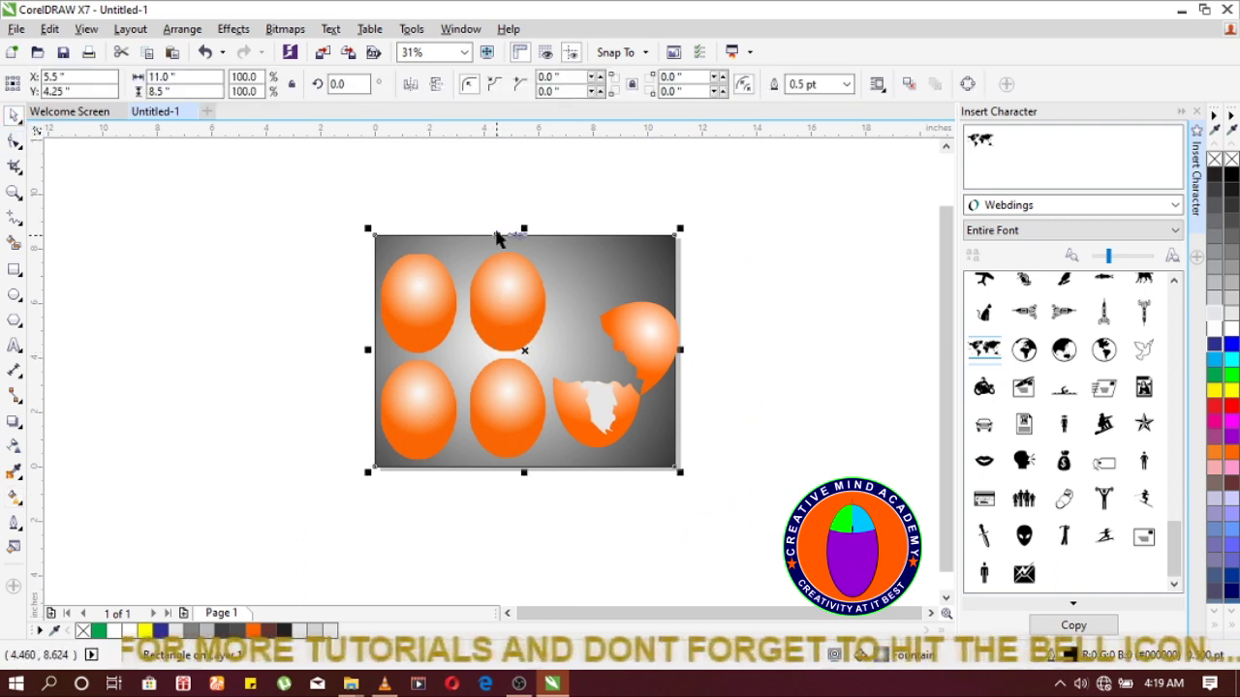
scroll(495, 239, "up", 1)
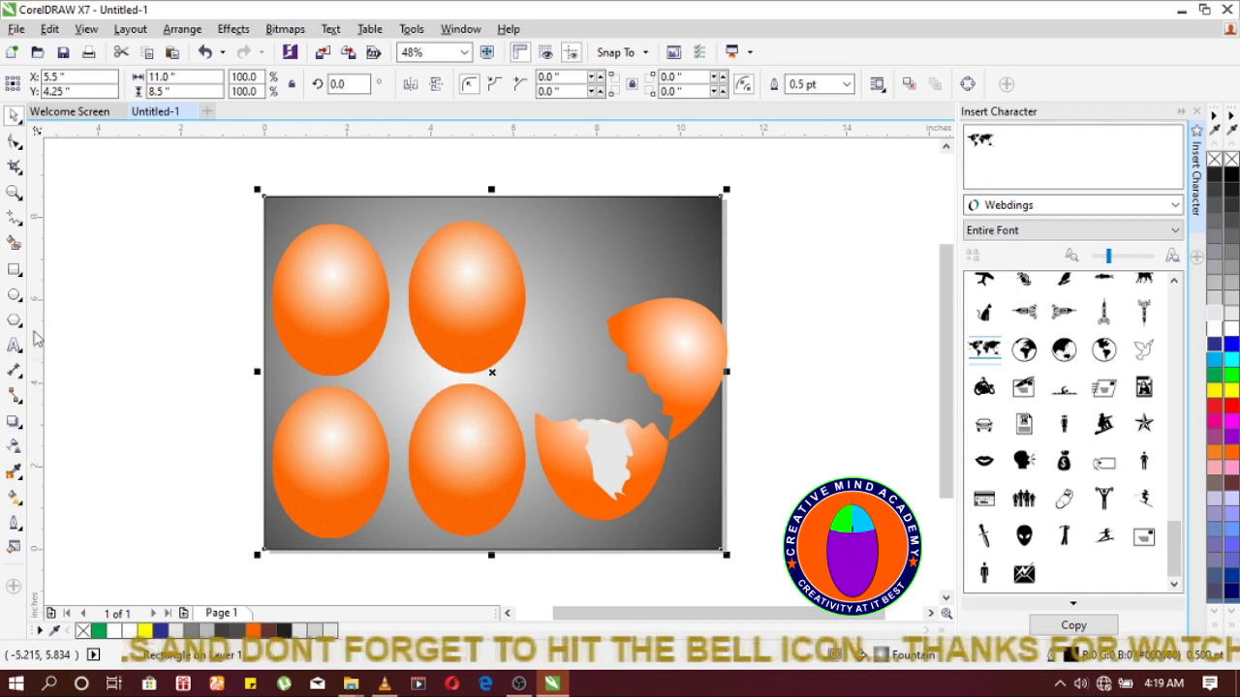
left_click(13, 194)
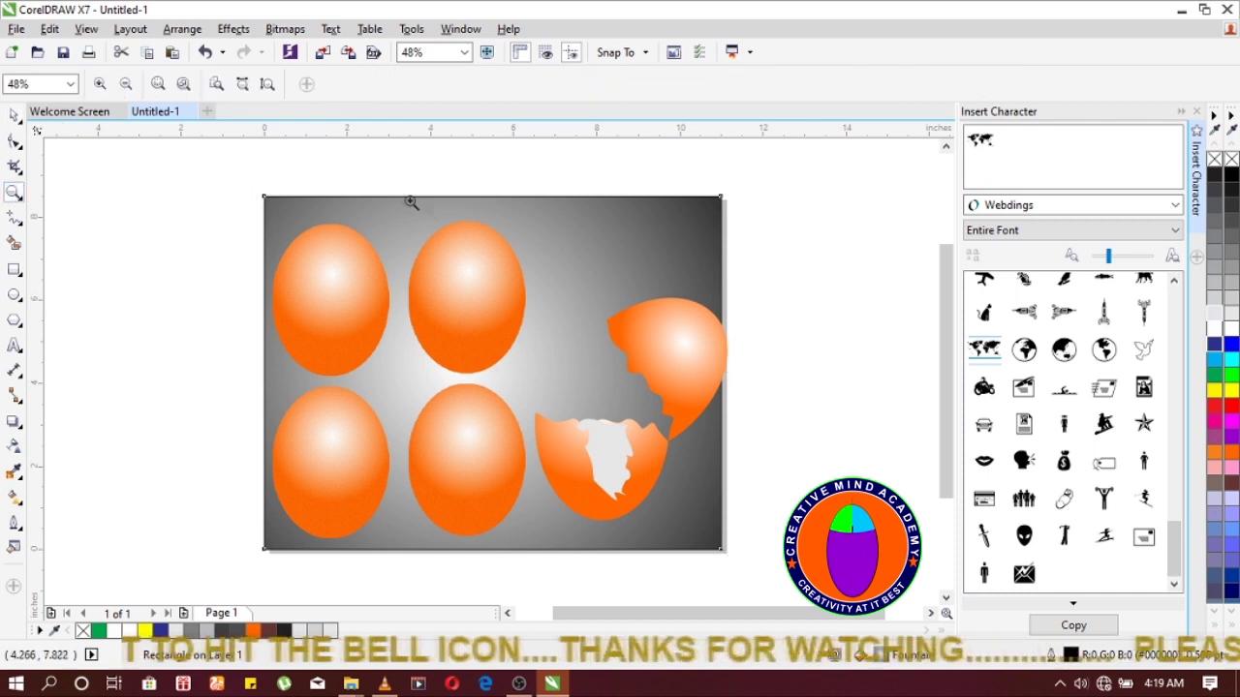
left_click_drag(164, 171, 809, 587)
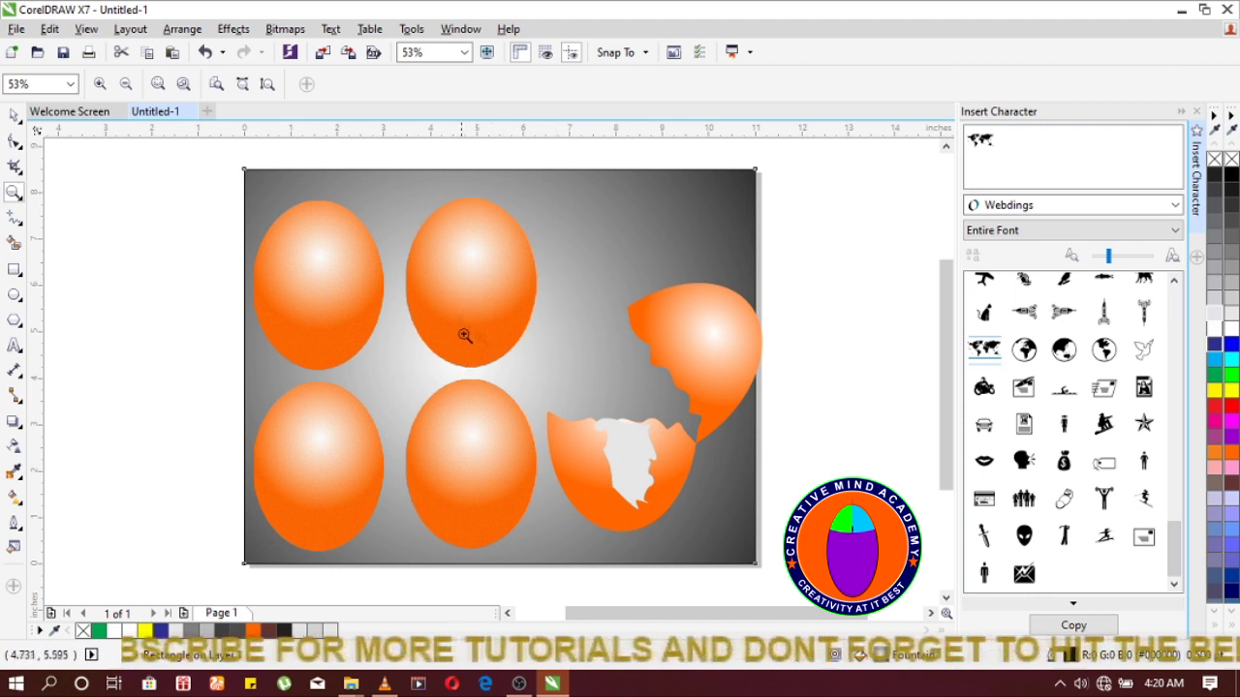
right_click(523, 399)
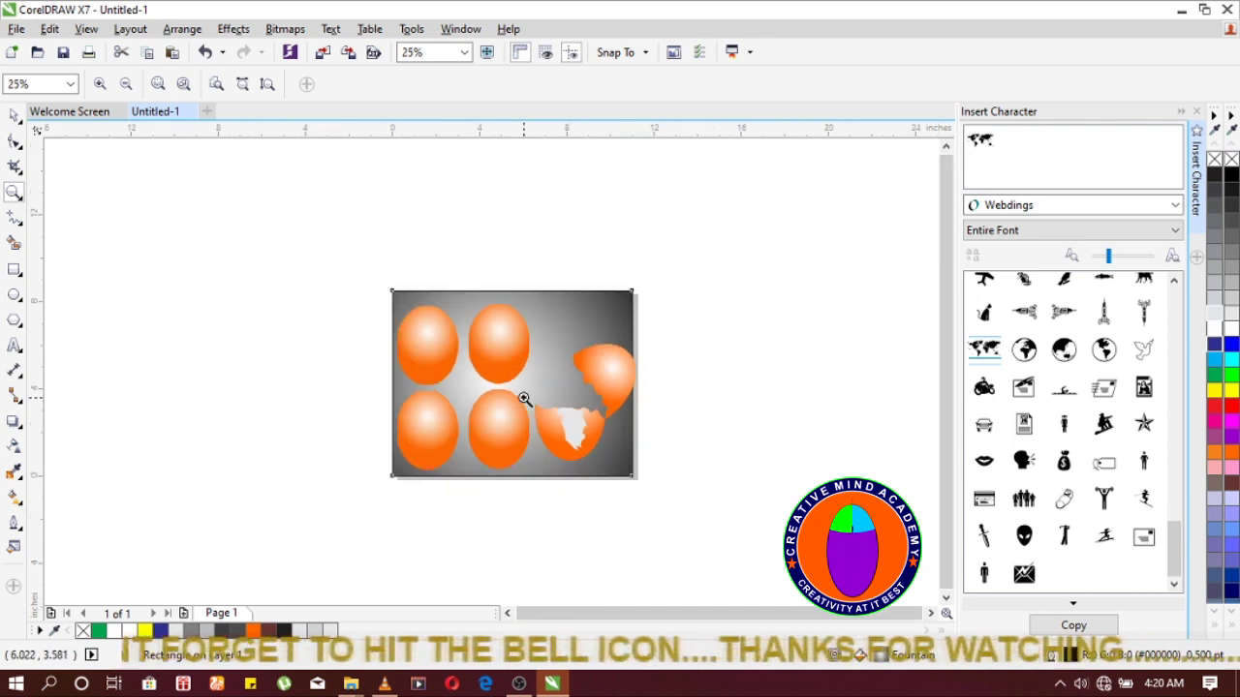
left_click(523, 399)
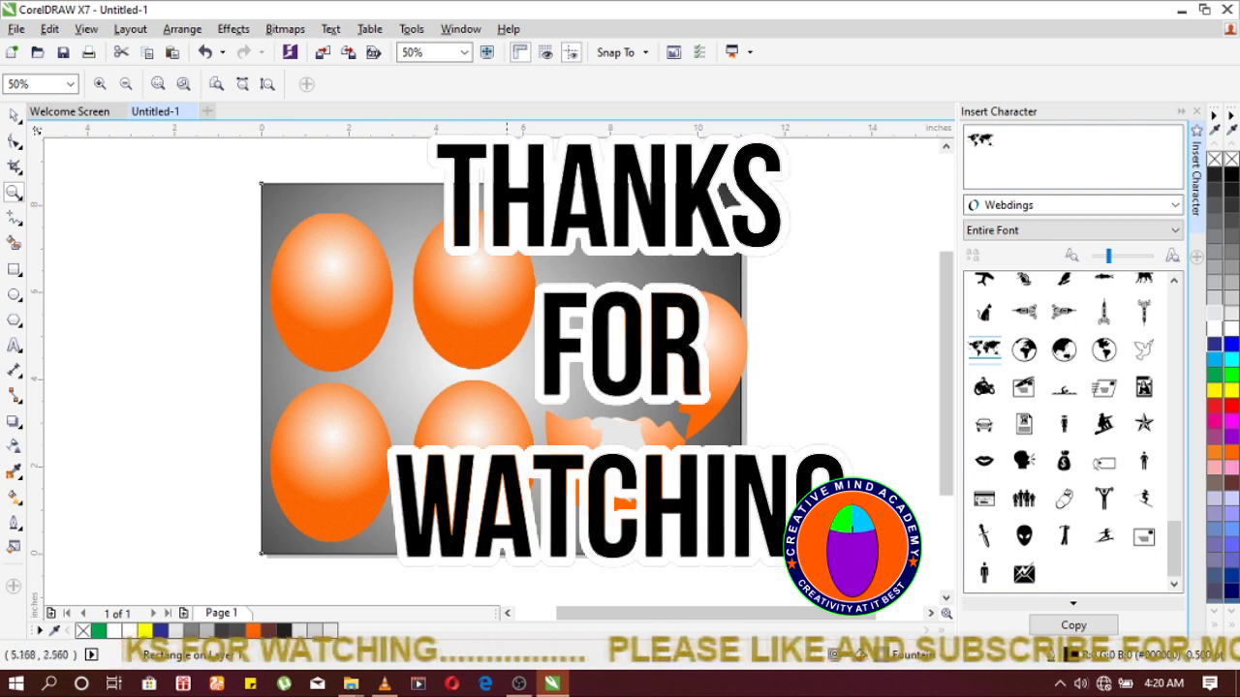
double_click(12, 116)
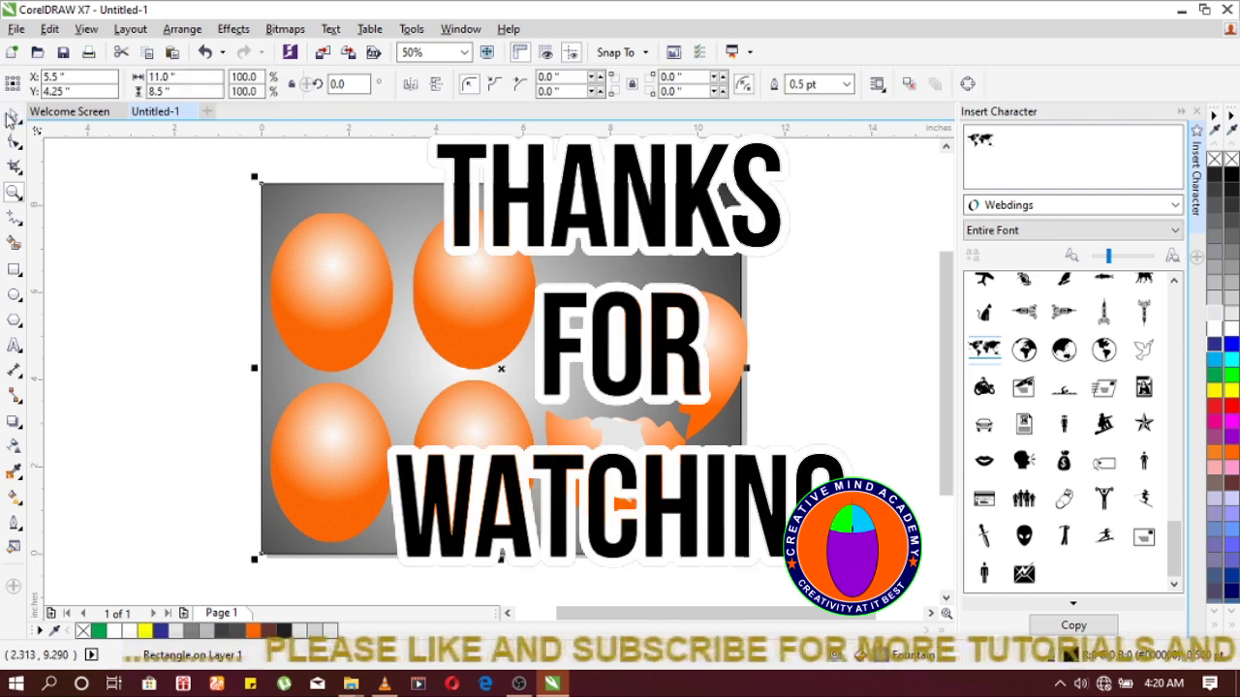